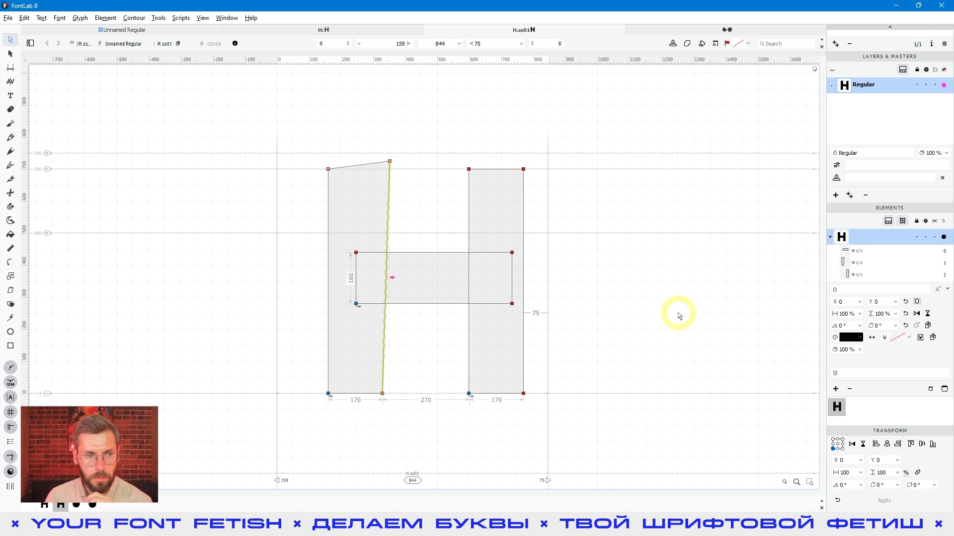
Open the Unnamed1 Regular font and its n glyph for editing
left_click(293, 525)
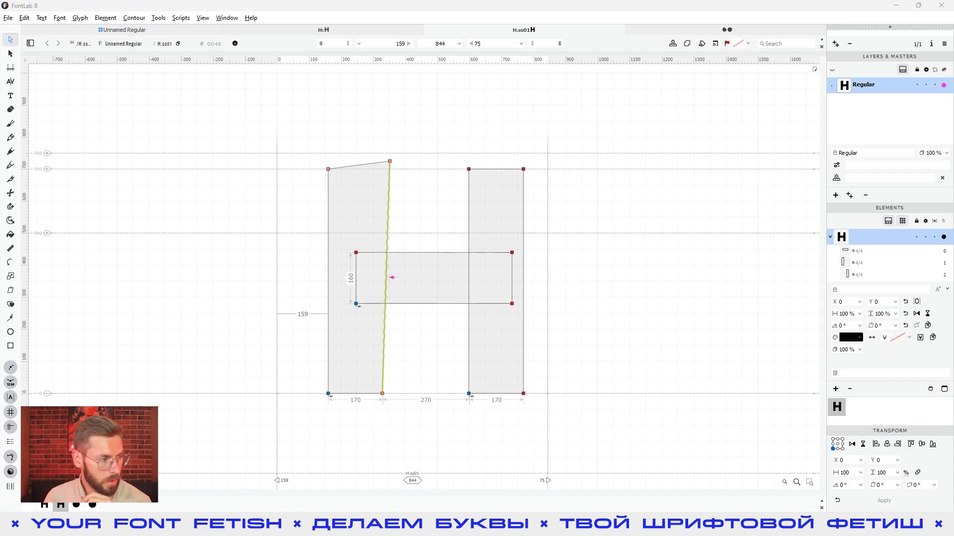
left_click_drag(301, 258, 358, 346)
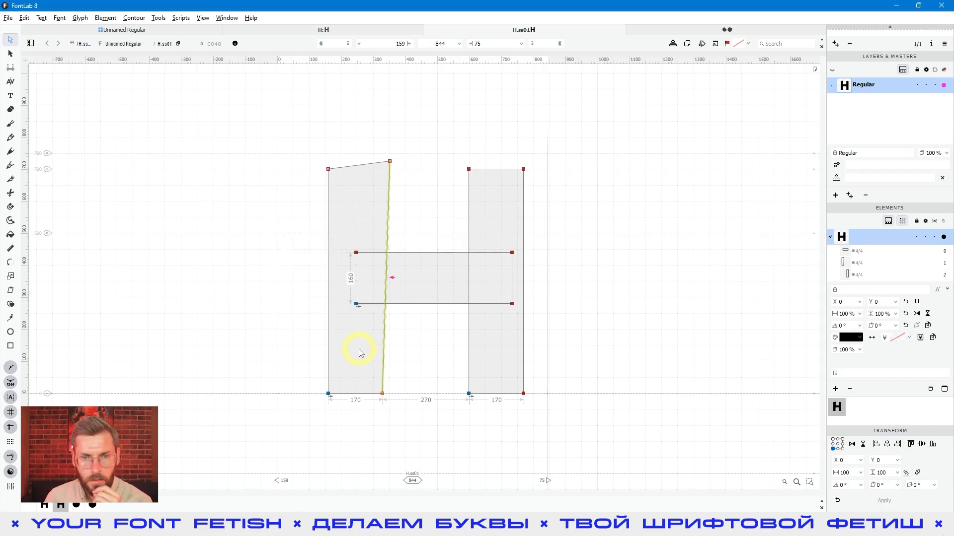
left_click(495, 274)
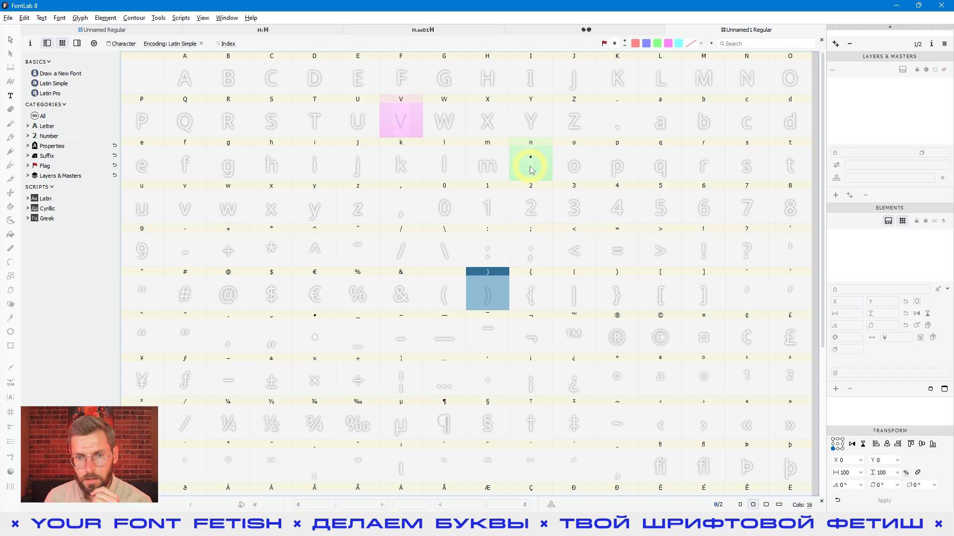
left_click(530, 165)
double_click(531, 165)
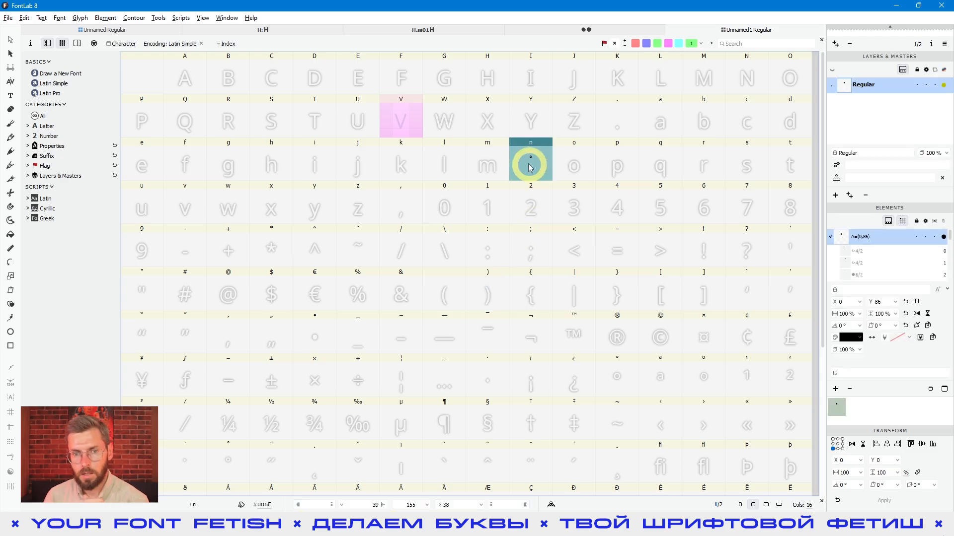
left_click_drag(515, 198, 560, 226)
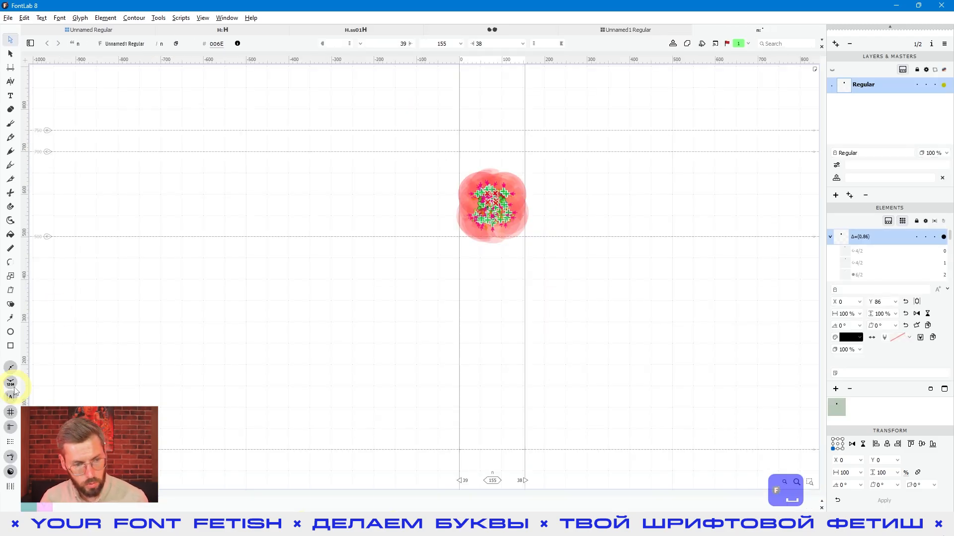
Examine the contours and nodes of the tiger head in the n glyph up close
left_click(11, 458)
left_click(10, 472)
scroll(489, 205, "up", 10)
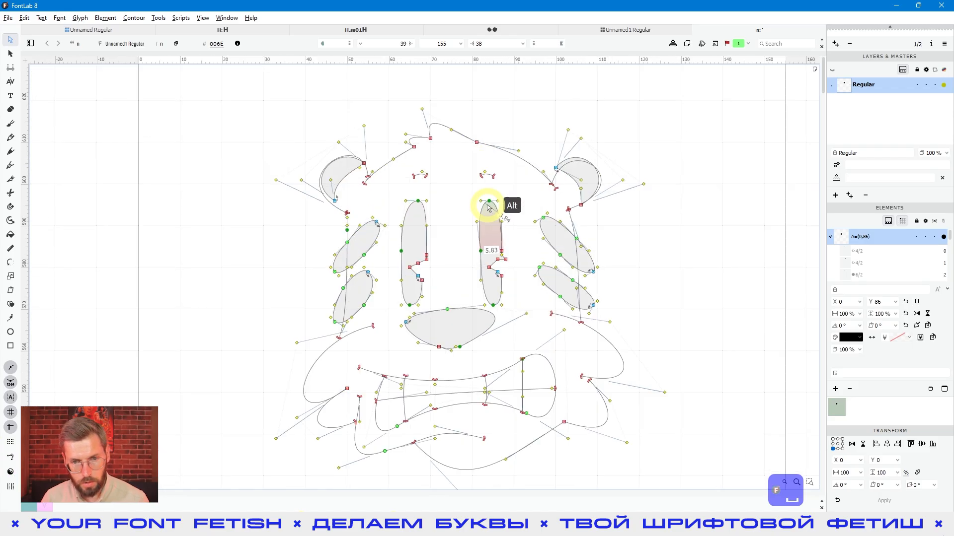
scroll(489, 204, "down", 7)
key("space")
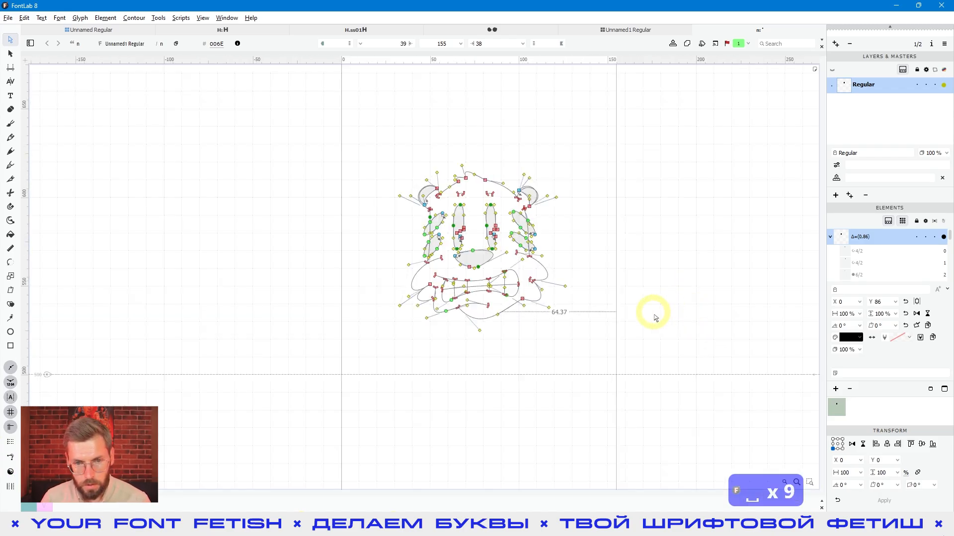
Return to the Unnamed1 Regular font's glyph overview and open the empty V glyph for editing
left_click(628, 31)
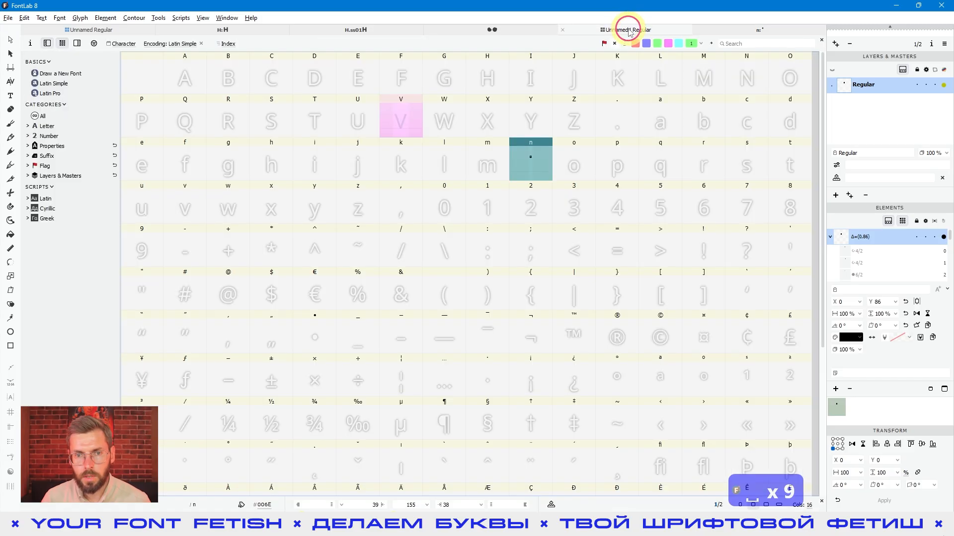
left_click(523, 207)
left_click(397, 122)
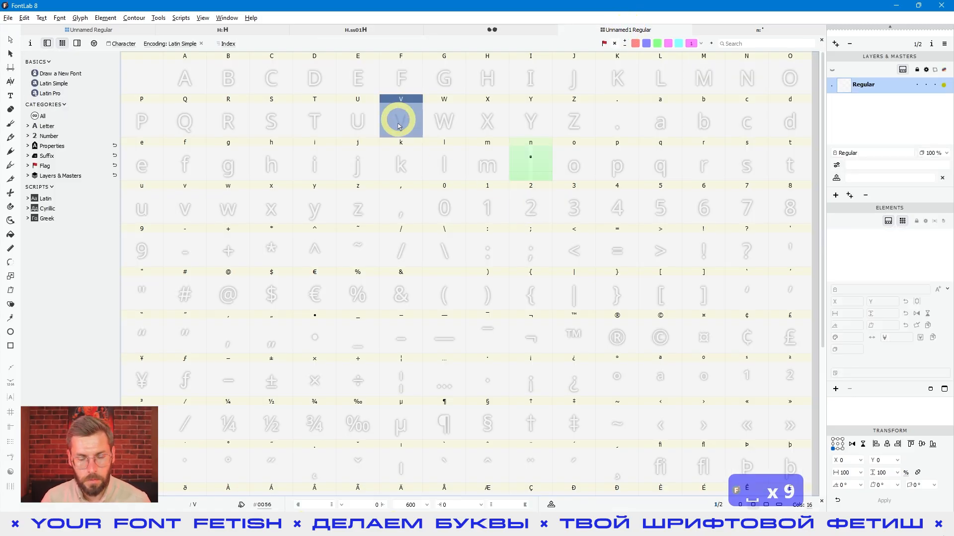
double_click(398, 122)
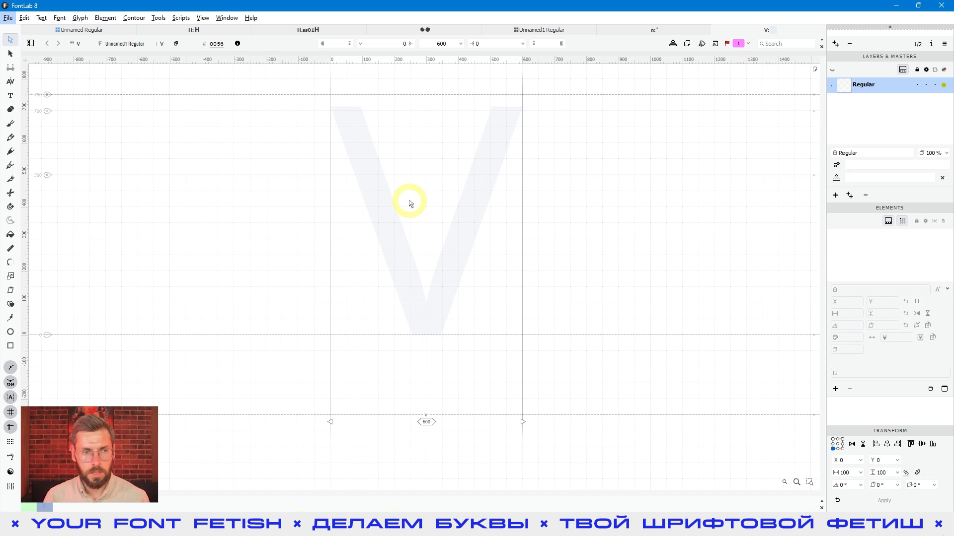
left_click(411, 184)
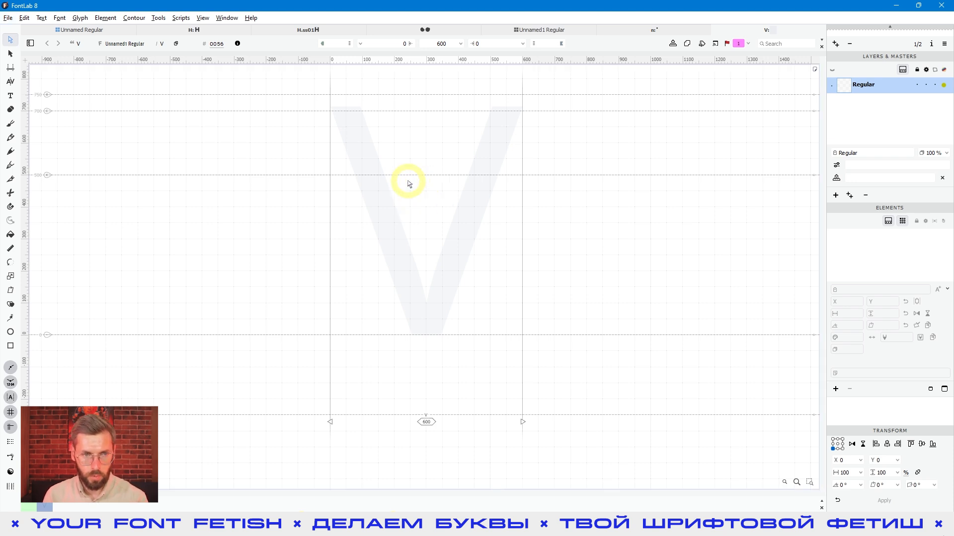
left_click(24, 18)
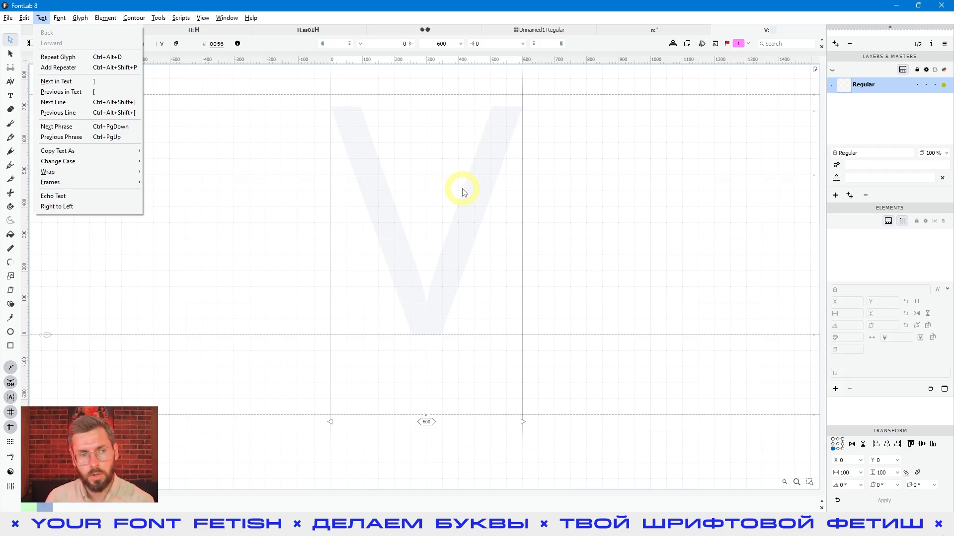
left_click(424, 173)
scroll(519, 138, "up", 1)
left_click_drag(593, 136, 288, 410)
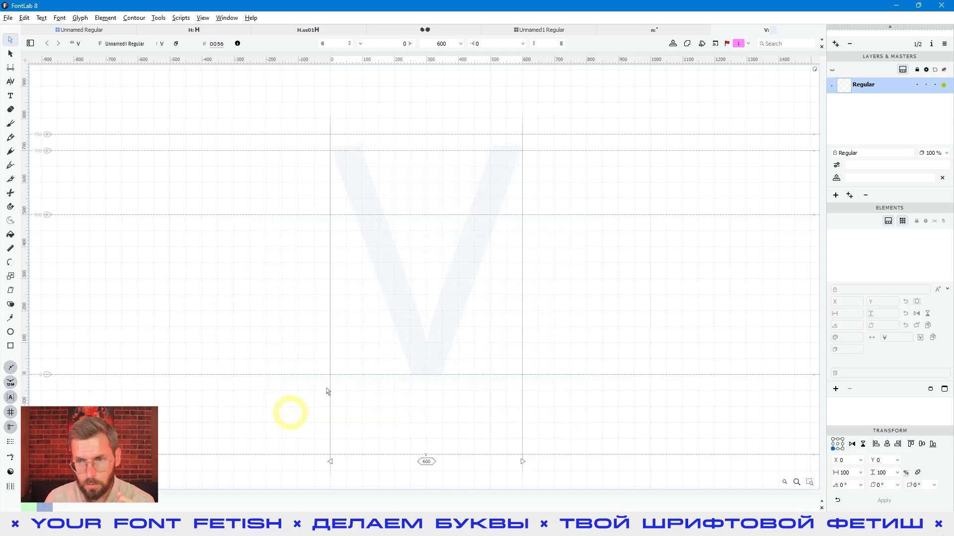
Import the Tiger artwork file from the Загрузки folder on drive D: into the V glyph
left_click(8, 18)
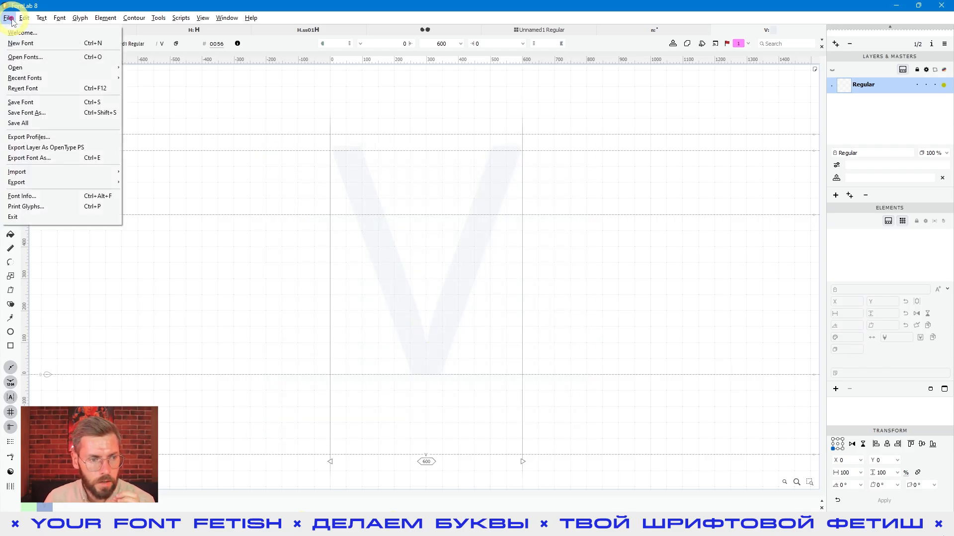
mouse_move(23, 172)
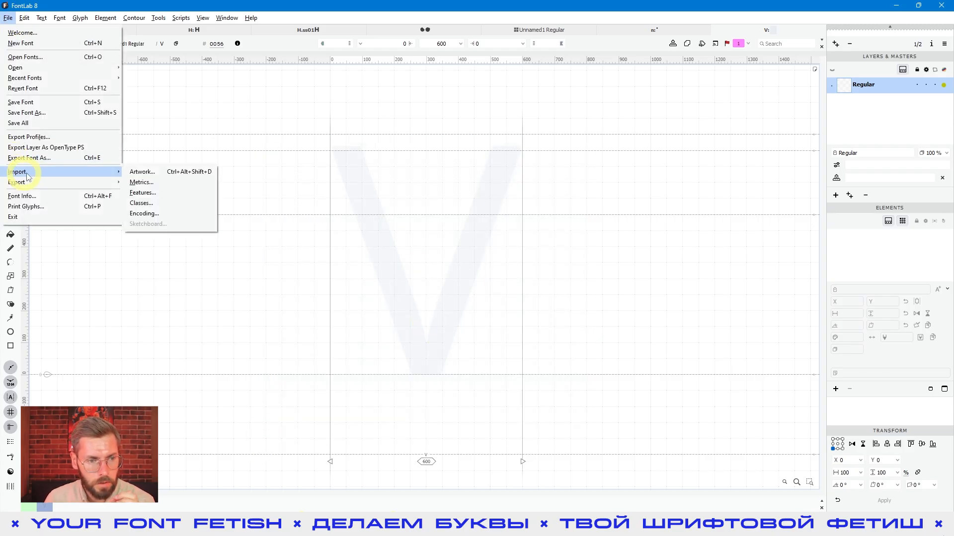
left_click(142, 172)
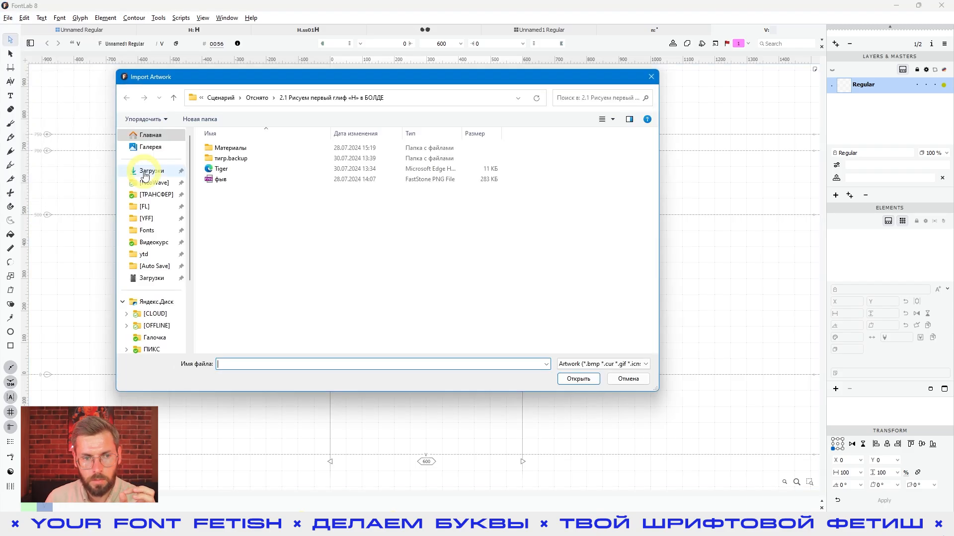
left_click(247, 218)
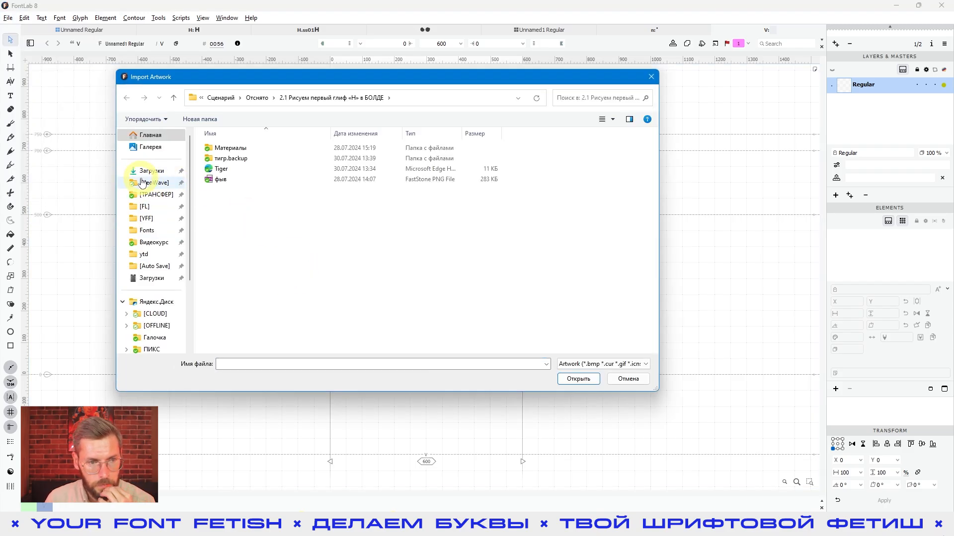
left_click(146, 278)
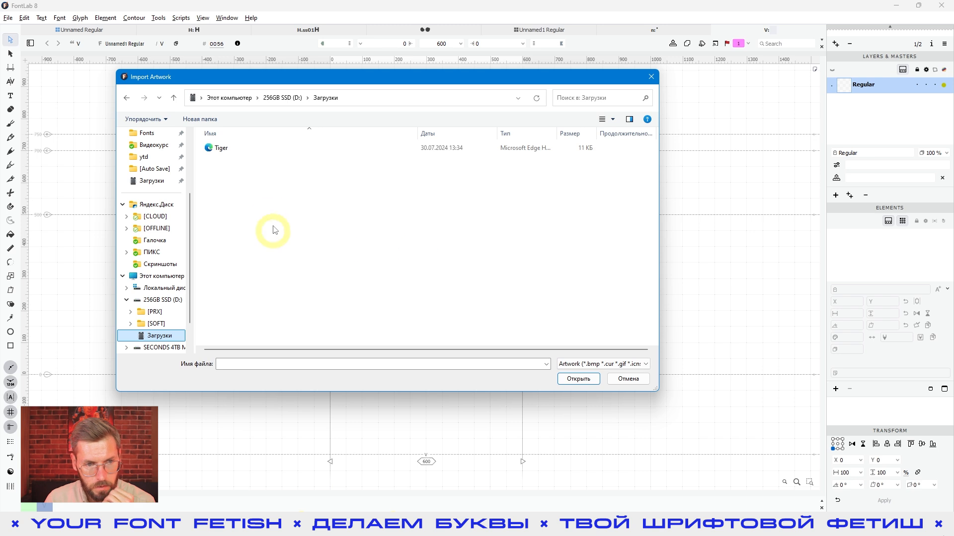
left_click(227, 153)
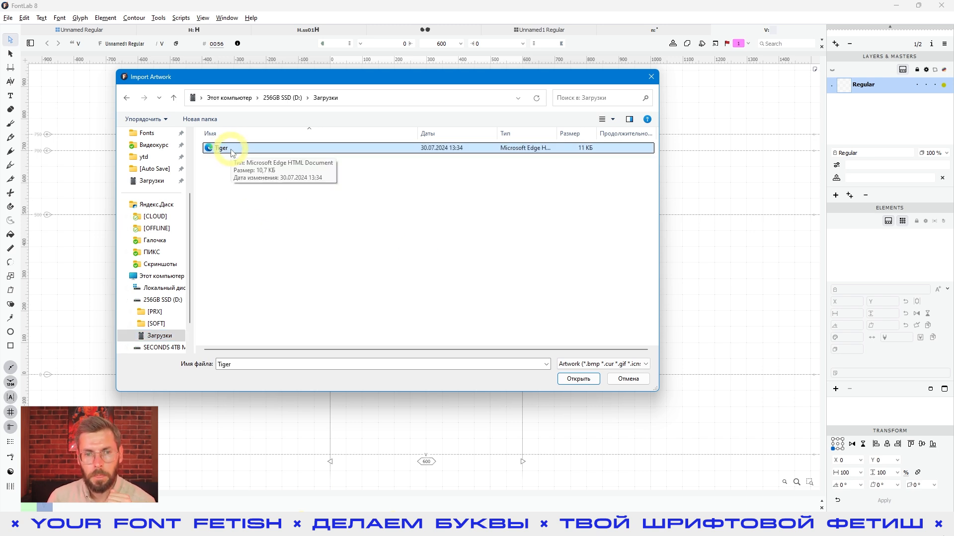
double_click(227, 151)
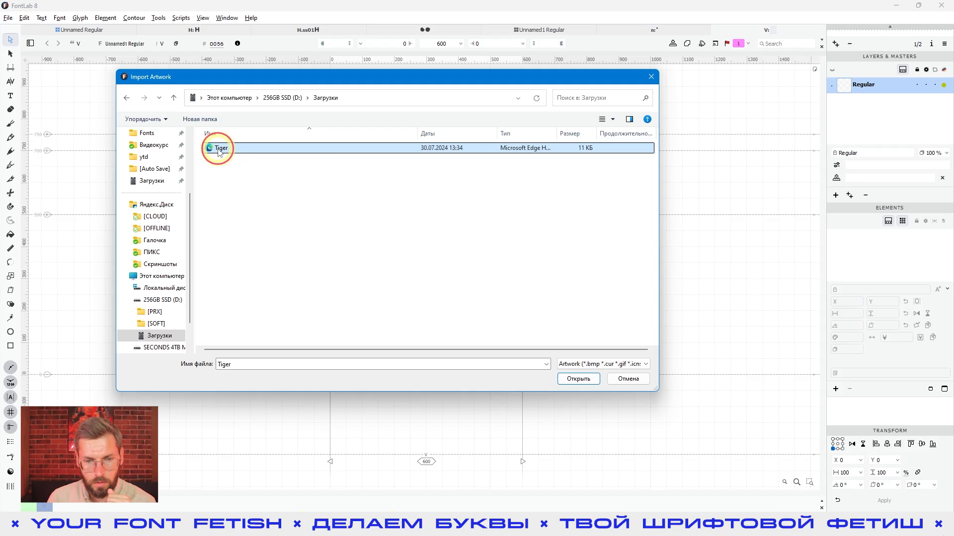
Inspect the imported tiger image and shift it slightly to X -254, Y 659
left_click_drag(594, 308, 539, 317)
scroll(423, 266, "up", 5)
scroll(425, 267, "down", 3)
key("space")
left_click_drag(453, 270, 469, 282)
scroll(430, 261, "up", 4)
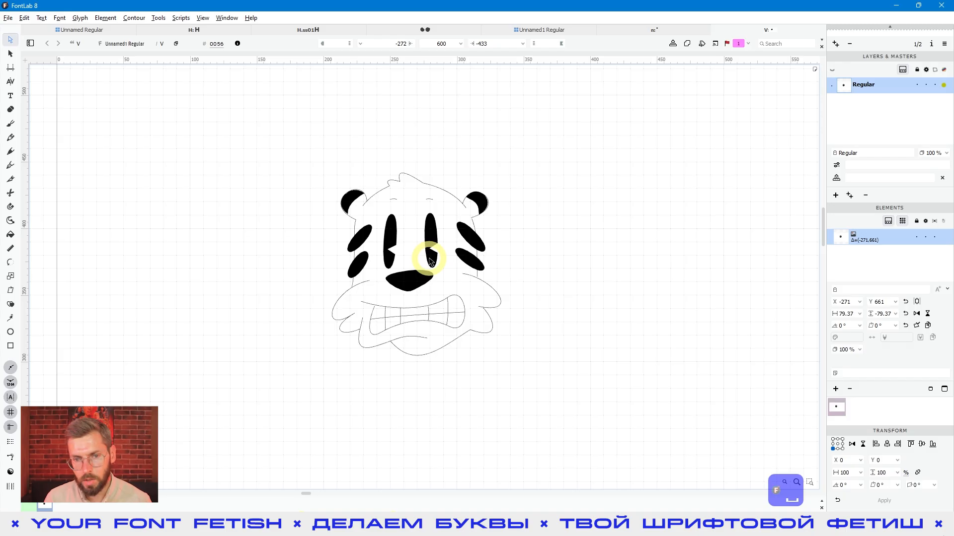
scroll(430, 263, "down", 4)
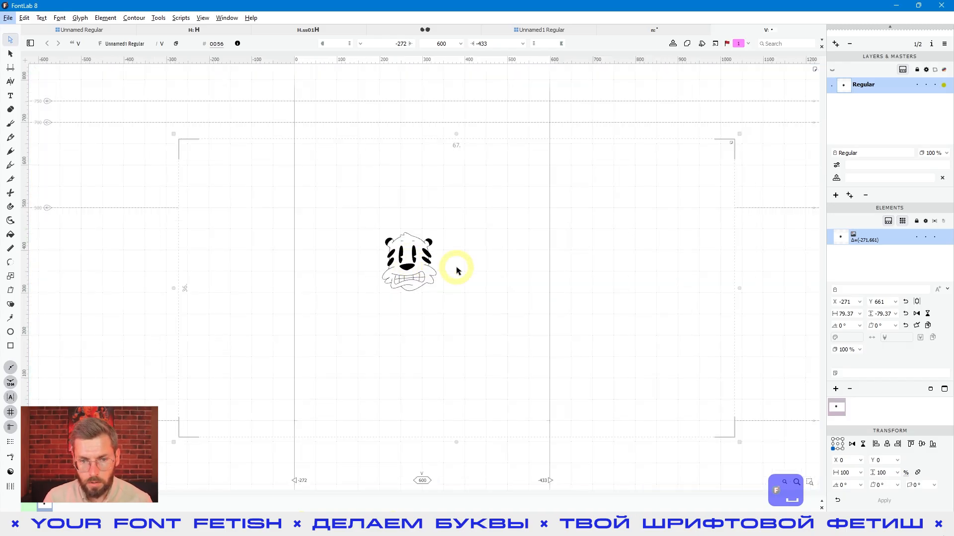
left_click_drag(457, 270, 464, 271)
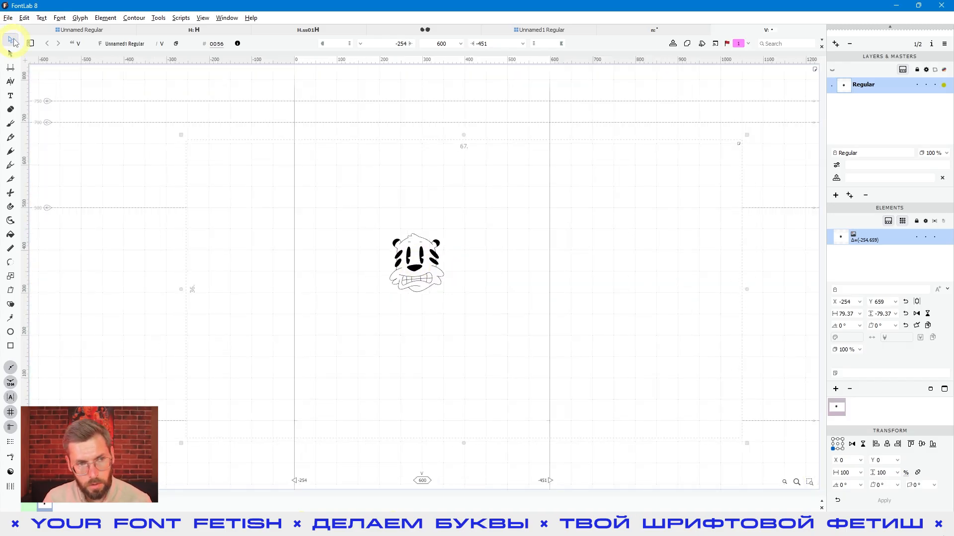
scroll(455, 261, "up", 7)
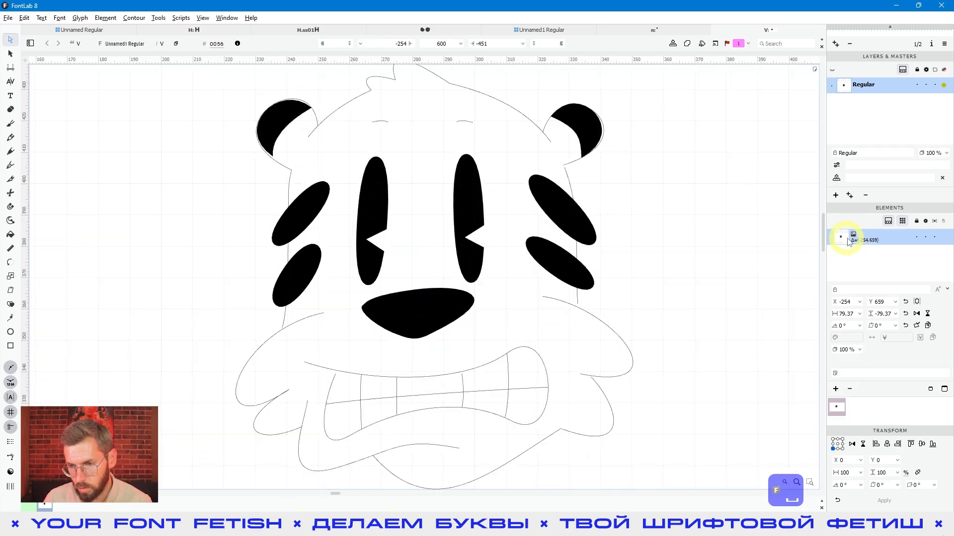
scroll(500, 213, "down", 4)
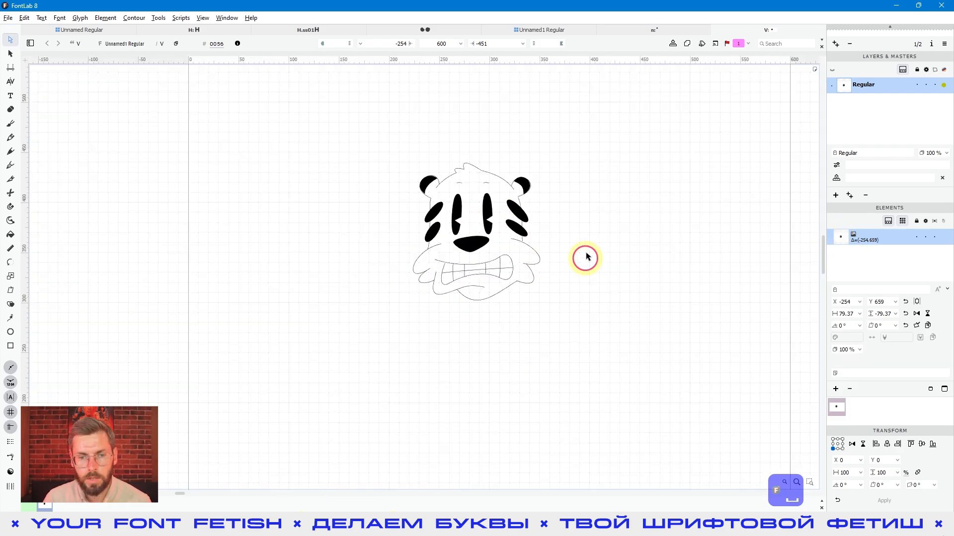
left_click_drag(585, 258, 541, 255)
scroll(511, 245, "down", 2)
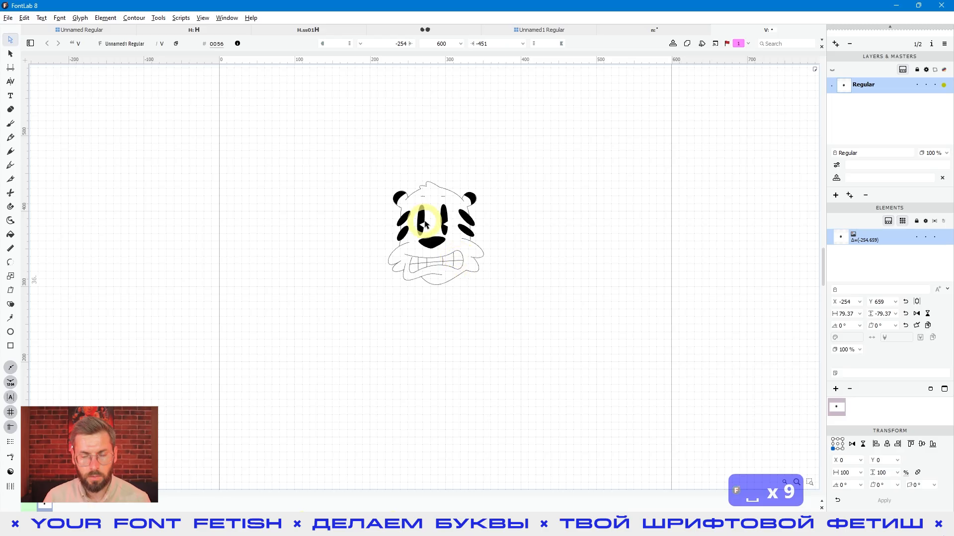
right_click(451, 220)
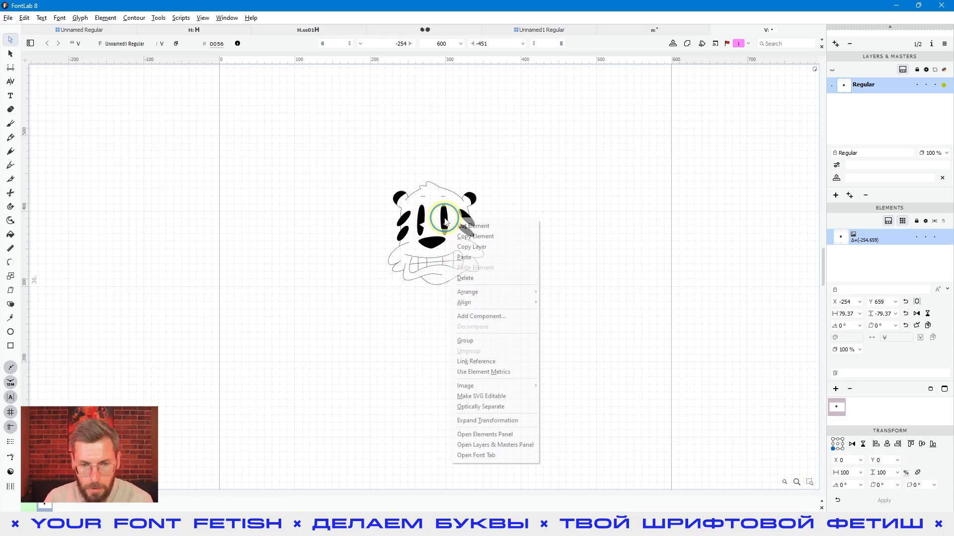
left_click(394, 167)
Turn off Preview Rounding for contour coordinates and check the Round coordinates setting in the font's Family Dimensions
left_click(165, 17)
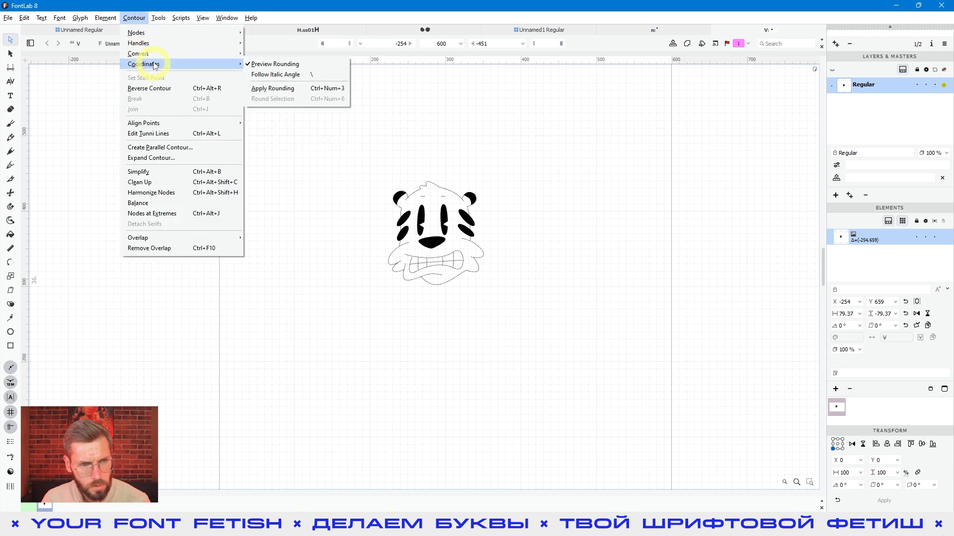
mouse_move(213, 64)
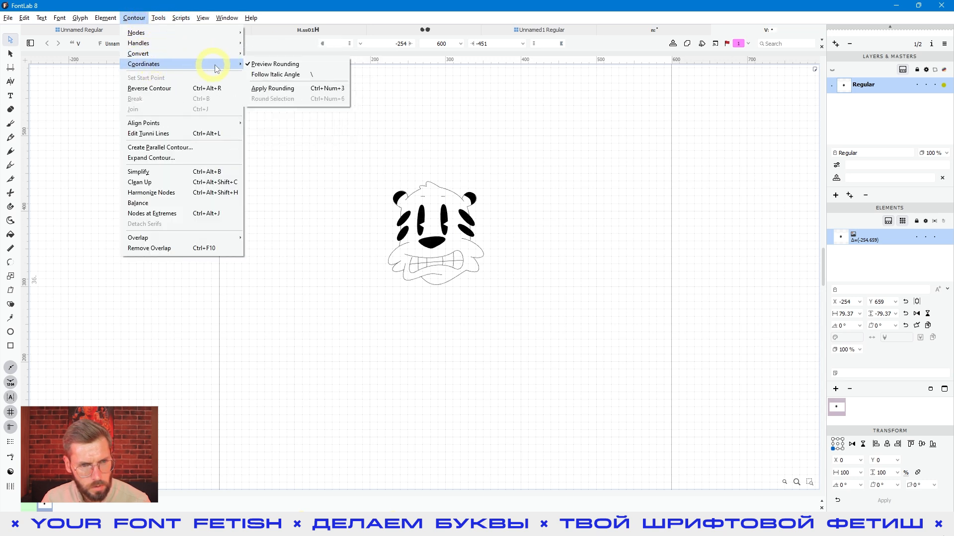
left_click(272, 65)
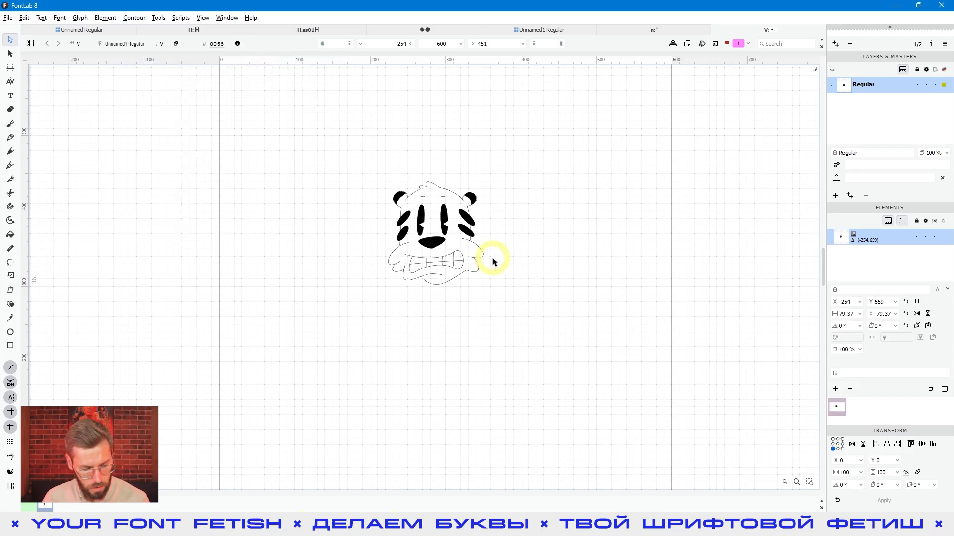
left_click(8, 18)
left_click(27, 197)
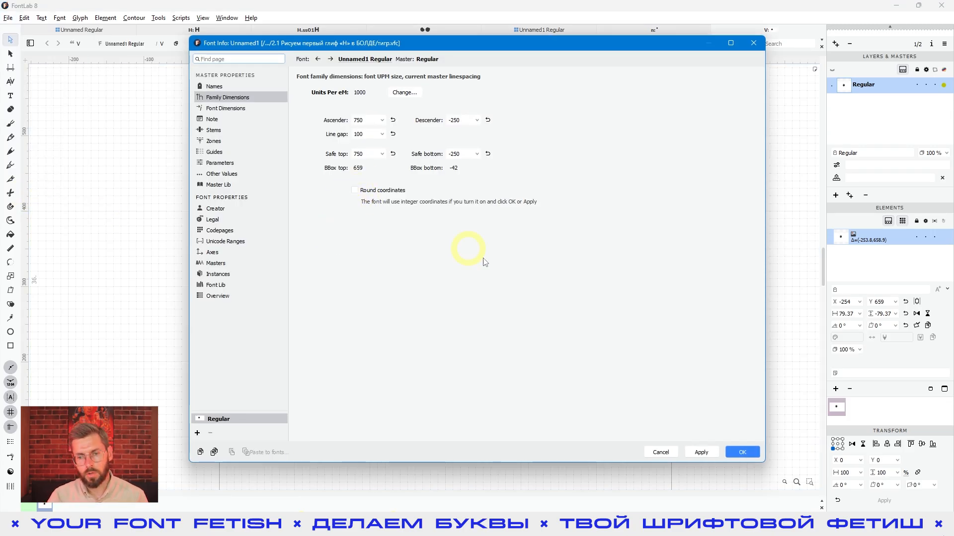
left_click(743, 452)
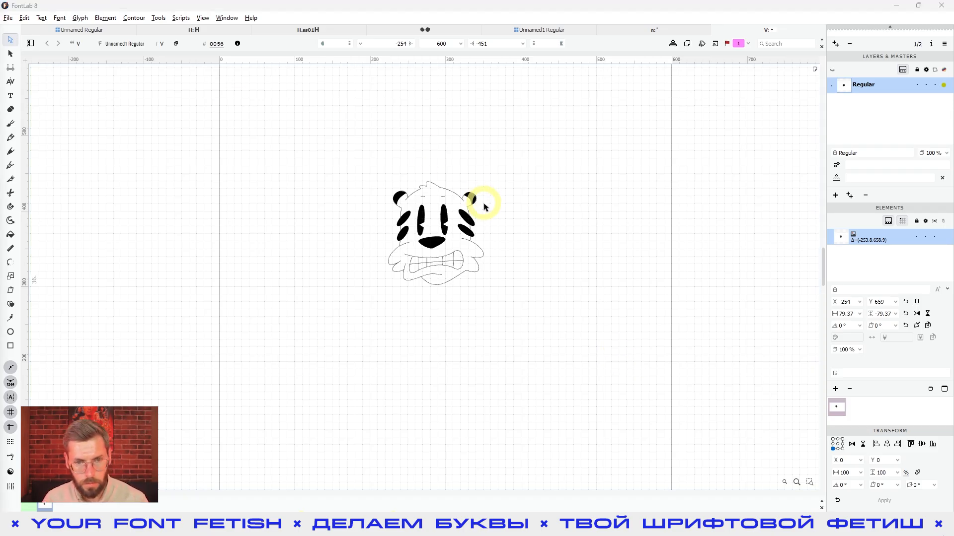
Convert the imported tiger image into editable outlines with Make SVG Editable
left_click(468, 189)
right_click(468, 193)
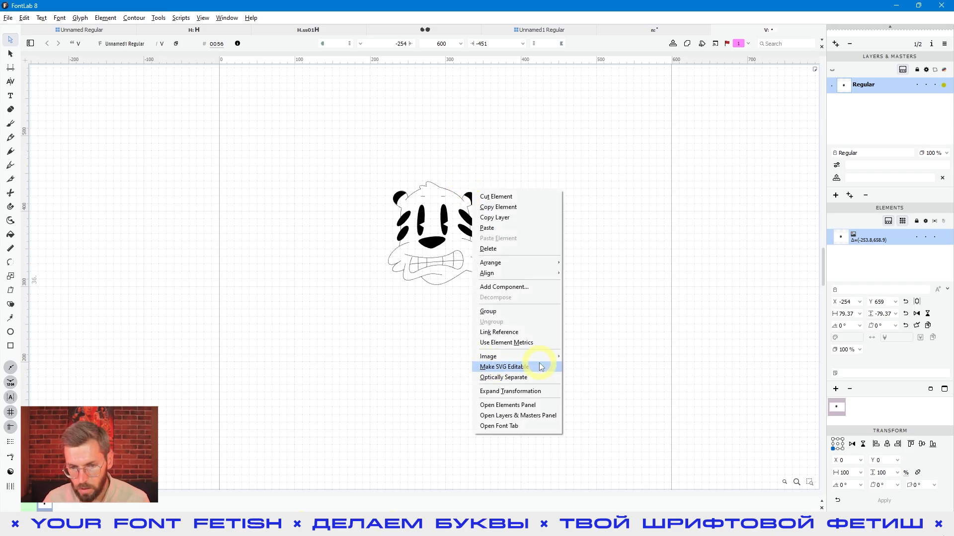
left_click(507, 368)
scroll(553, 254, "down", 4)
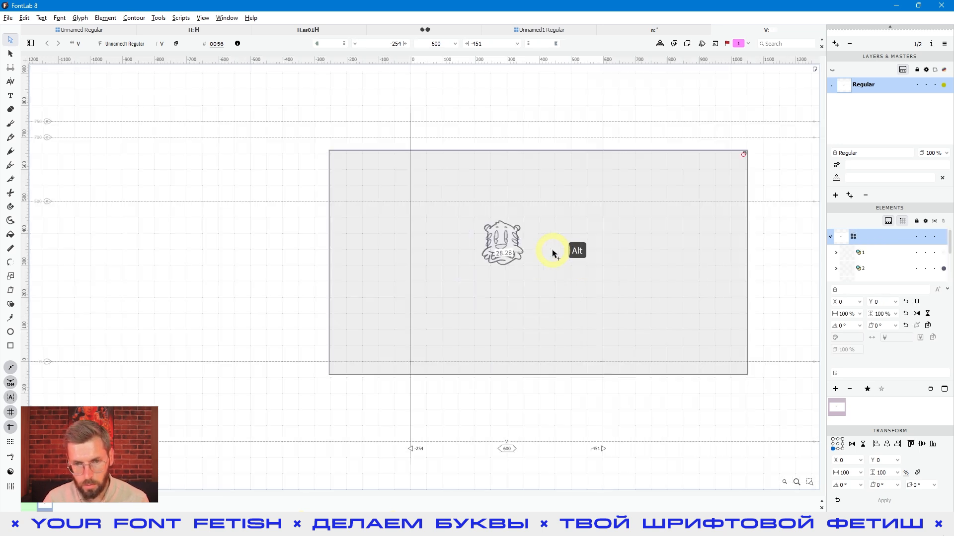
Delete the large background rectangle surrounding the tiger artwork in the V glyph
left_click(581, 289)
left_click_drag(581, 289, 551, 285)
scroll(542, 233, "up", 1)
scroll(543, 232, "up", 1)
left_click(728, 199)
left_click(793, 169)
key("a")
left_click(752, 152)
left_click(858, 273)
key("space")
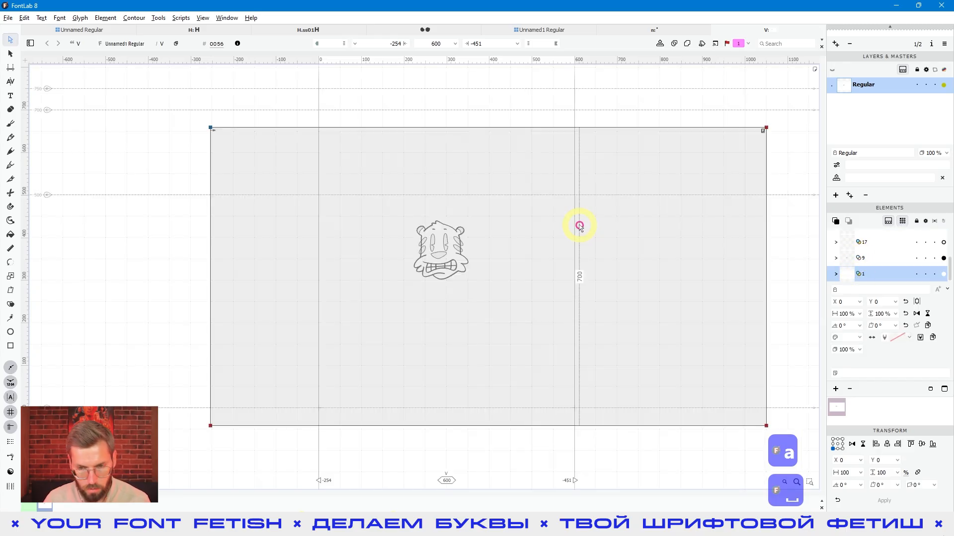
key("v")
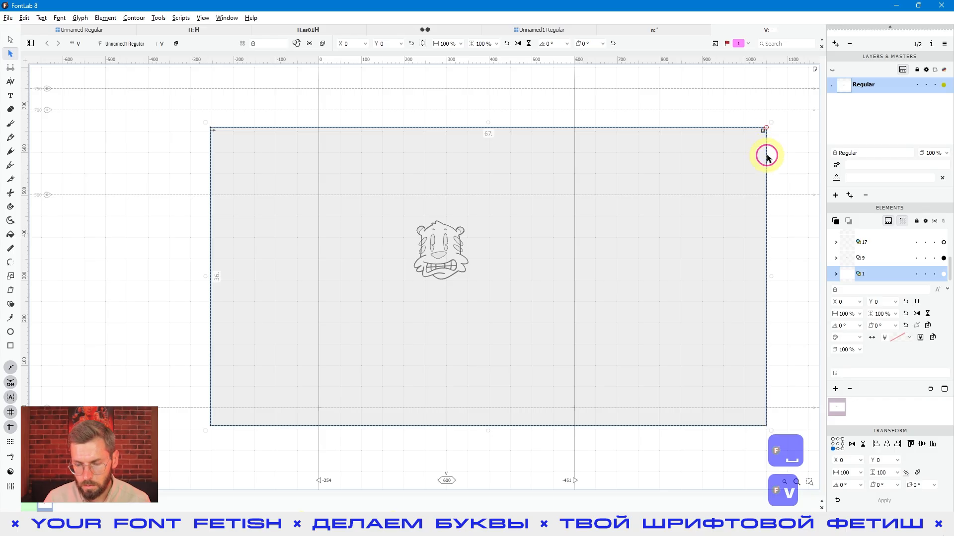
key("Delete")
Examine the filled contours of the tiger's eyes, stripes and nose and their grouping in the element list
scroll(432, 238, "up", 5)
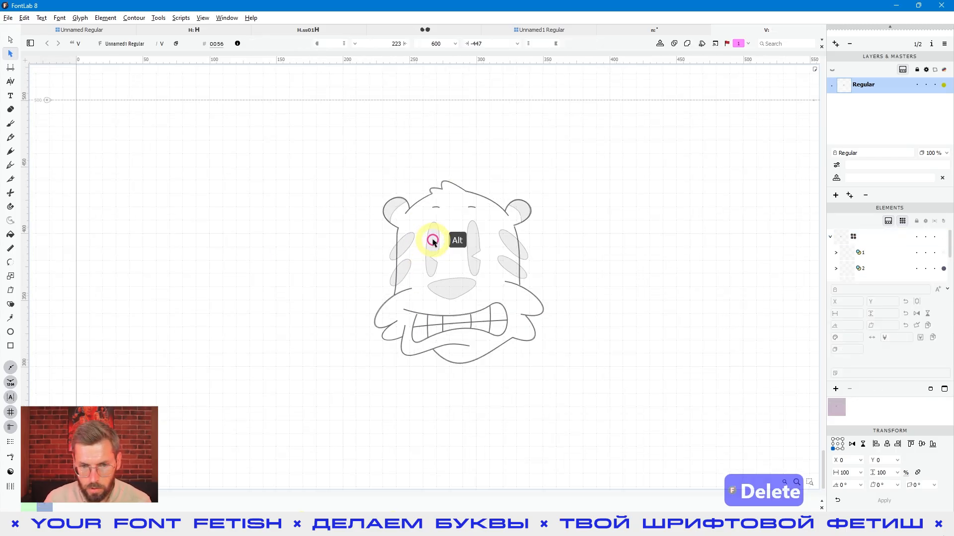
key("a")
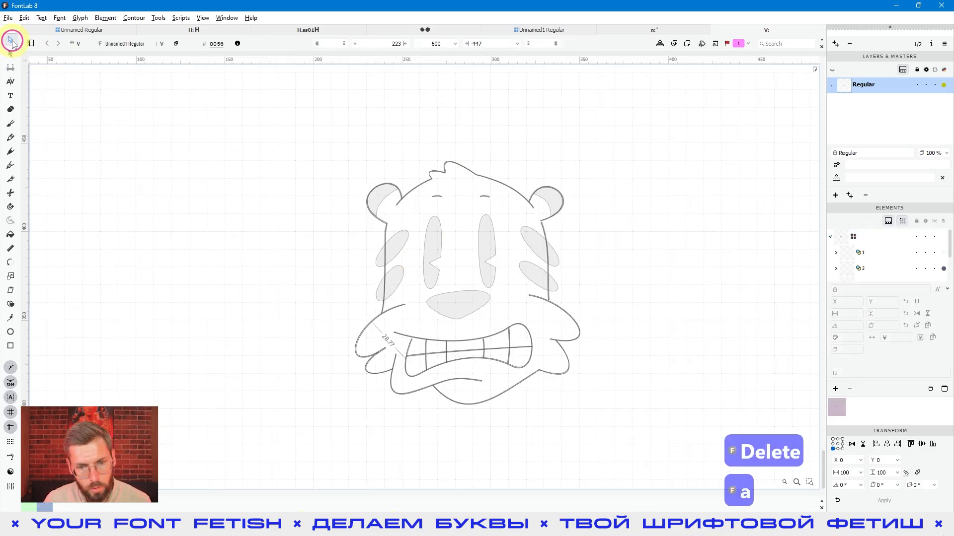
left_click(491, 241)
left_click(495, 241)
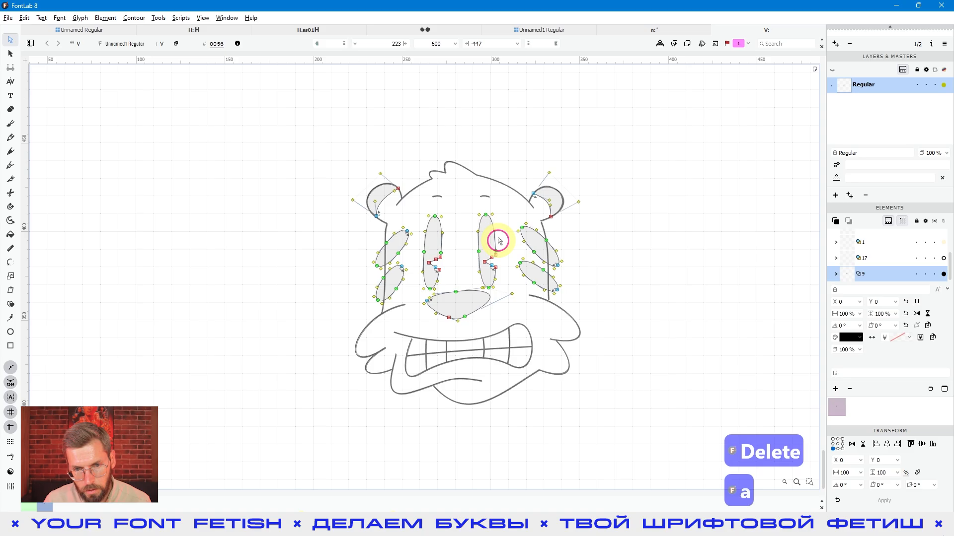
left_click(511, 188)
left_click(513, 140)
left_click(464, 269)
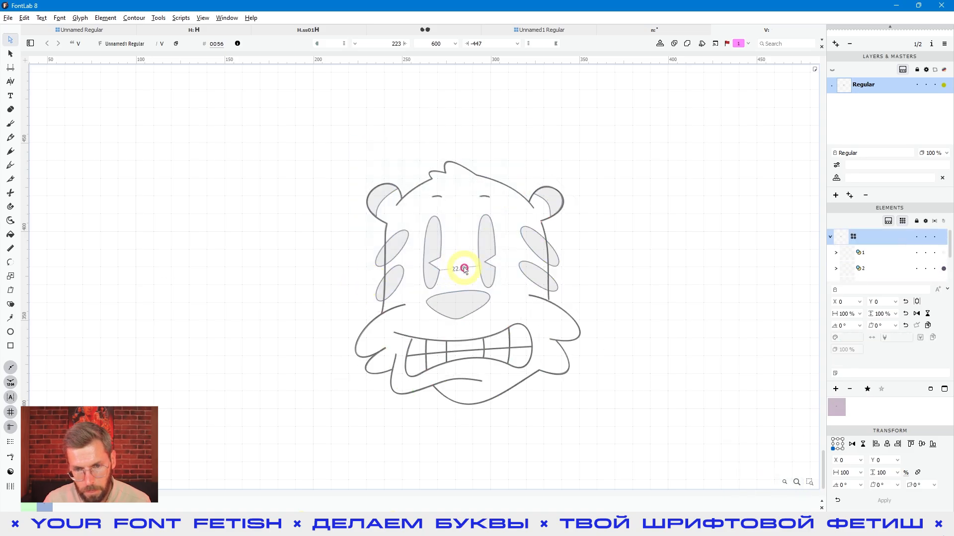
left_click(544, 284)
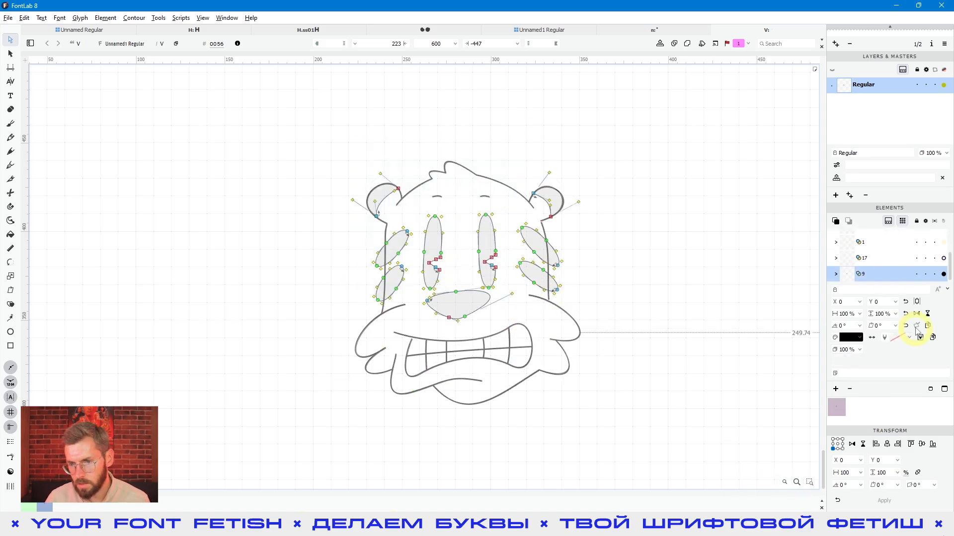
scroll(891, 263, "up", 2)
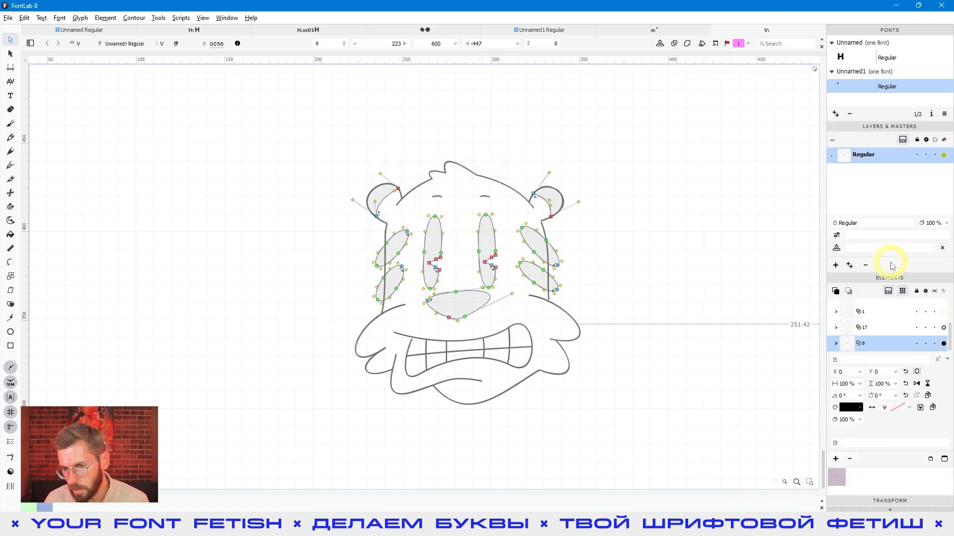
scroll(870, 308, "up", 2)
left_click(861, 307)
left_click(623, 303)
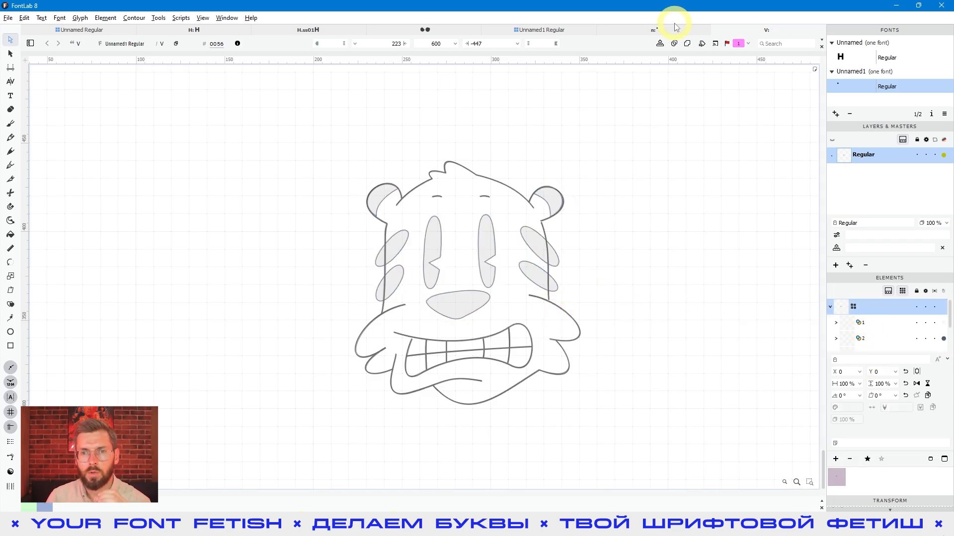
Switch to the n glyph, select all tiger contours to inspect their node coordinates, and preview the filled drawing
left_click(653, 27)
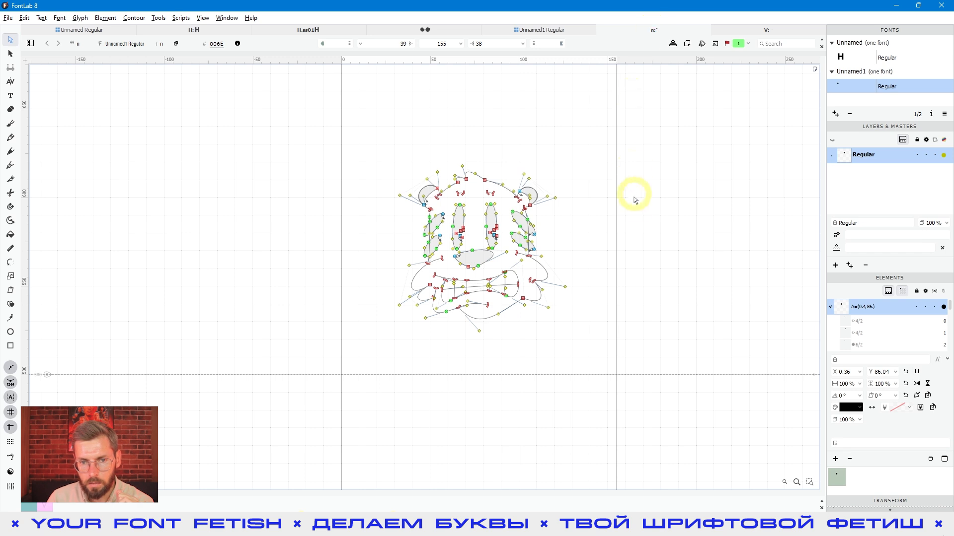
left_click_drag(644, 149, 289, 440)
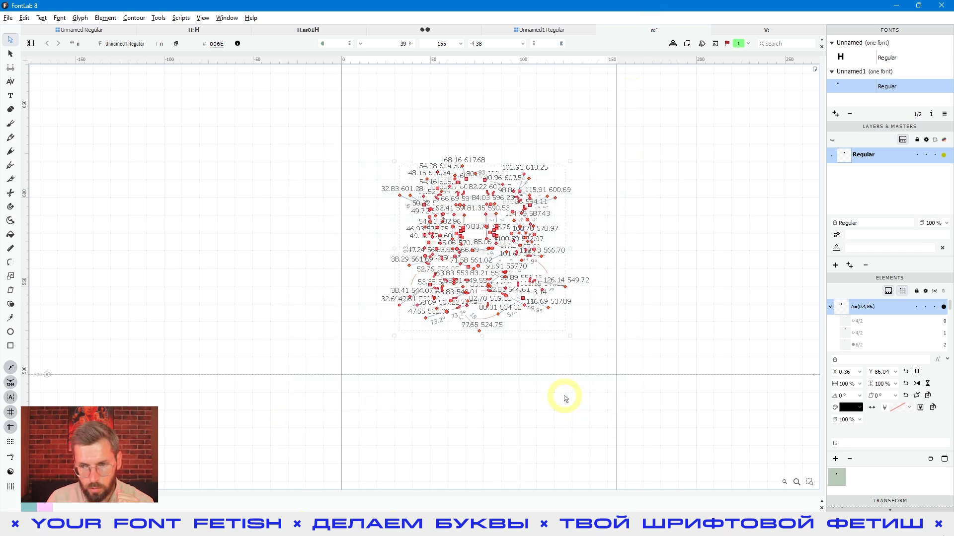
left_click(564, 399)
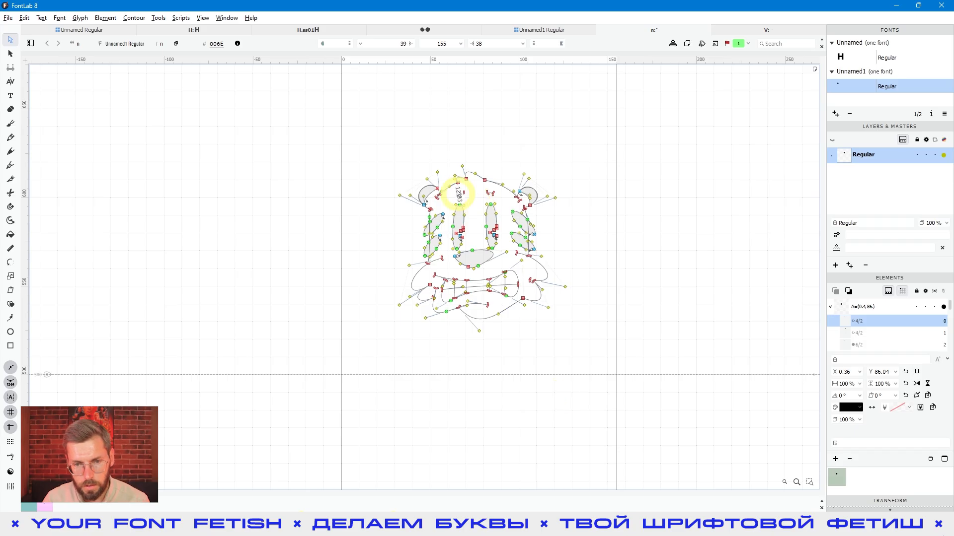
scroll(474, 179, "up", 2)
left_click_drag(681, 278, 650, 277)
key("space")
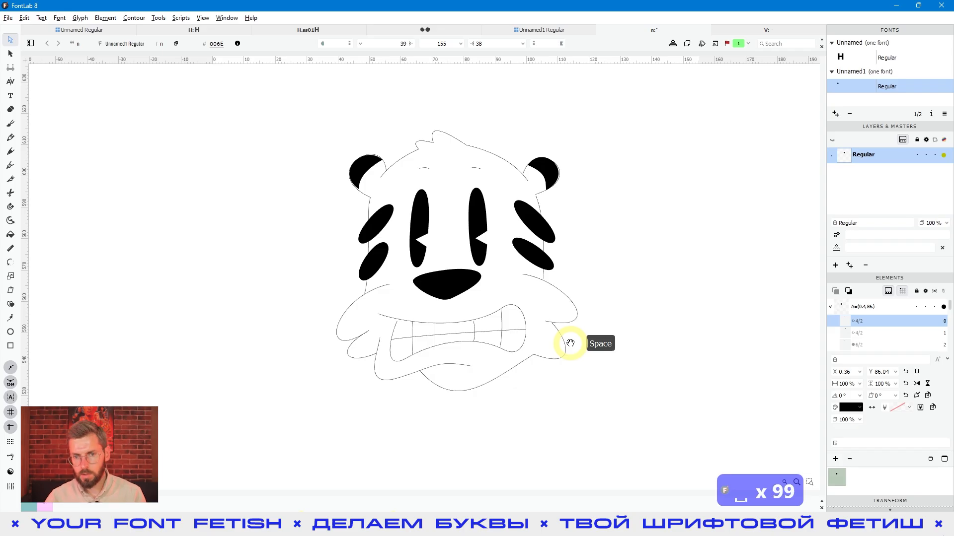
left_click_drag(682, 305, 685, 303)
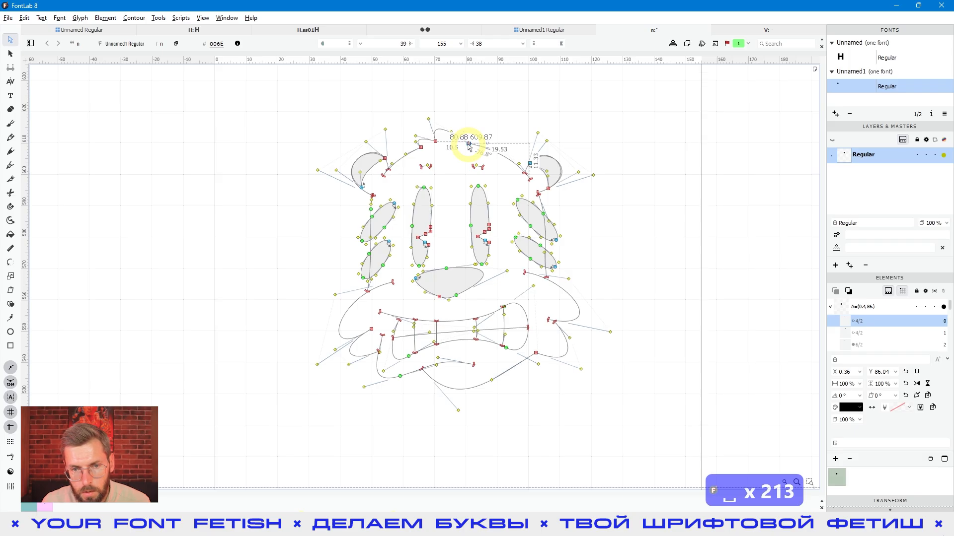
Check the coordinates of the inner corner node in the tiger's hair tuft and preview the filled drawing again
left_click(435, 141)
scroll(450, 144, "up", 3)
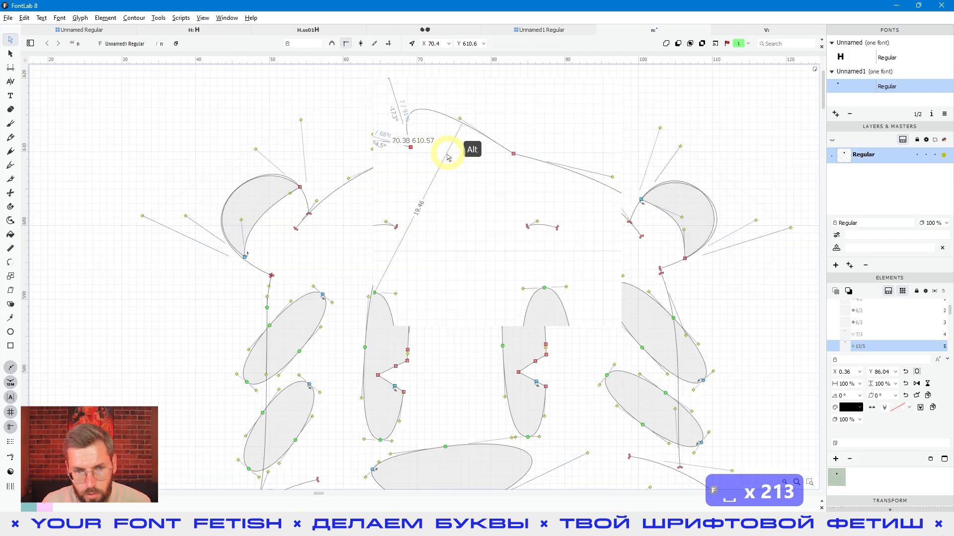
scroll(421, 156, "down", 3)
key("space")
key("space")
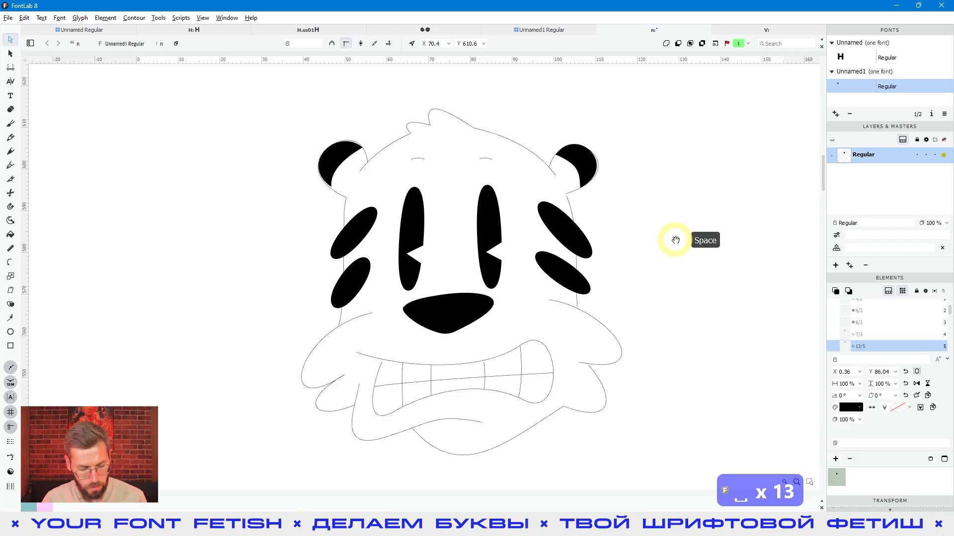
key("space")
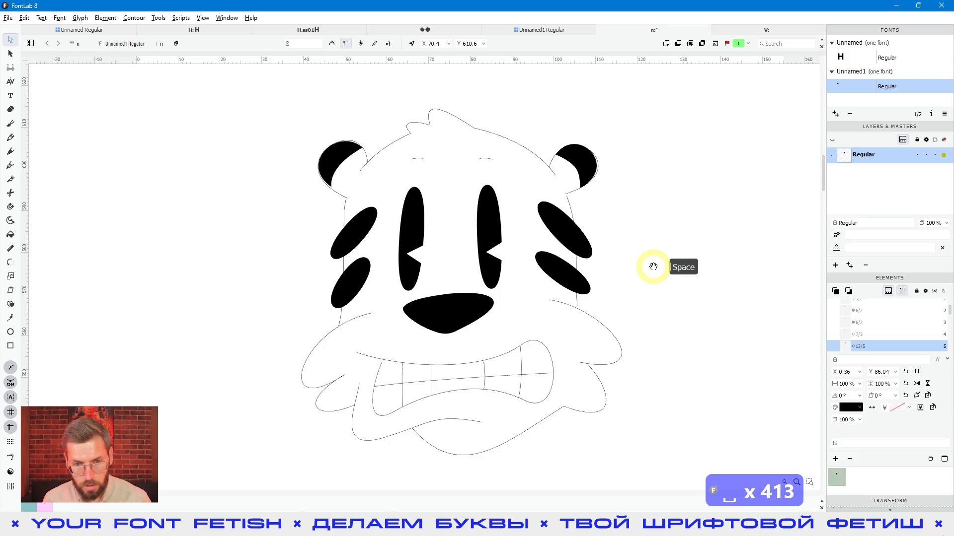
Toggle Preview Rounding repeatedly to compare the hair tuft node's rounded and exact coordinates
key("h")
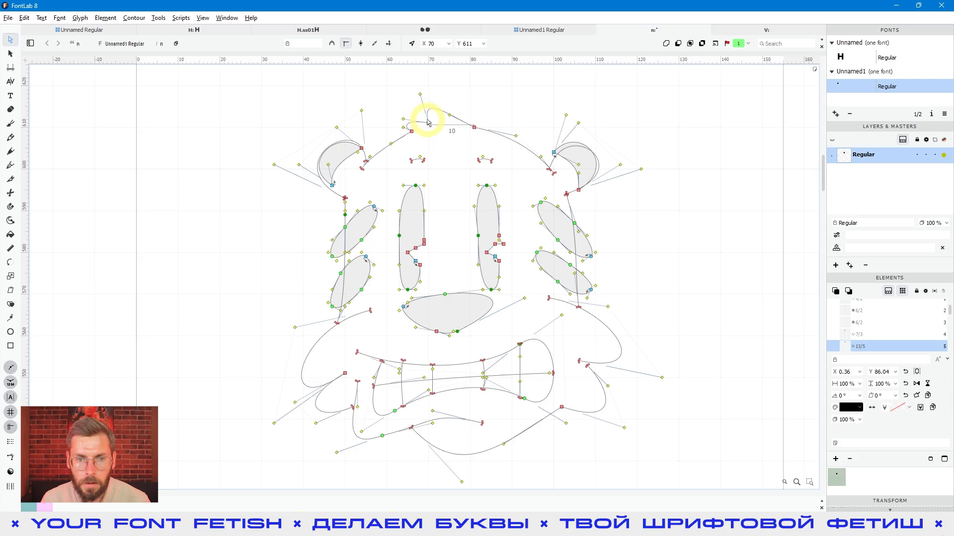
key("h")
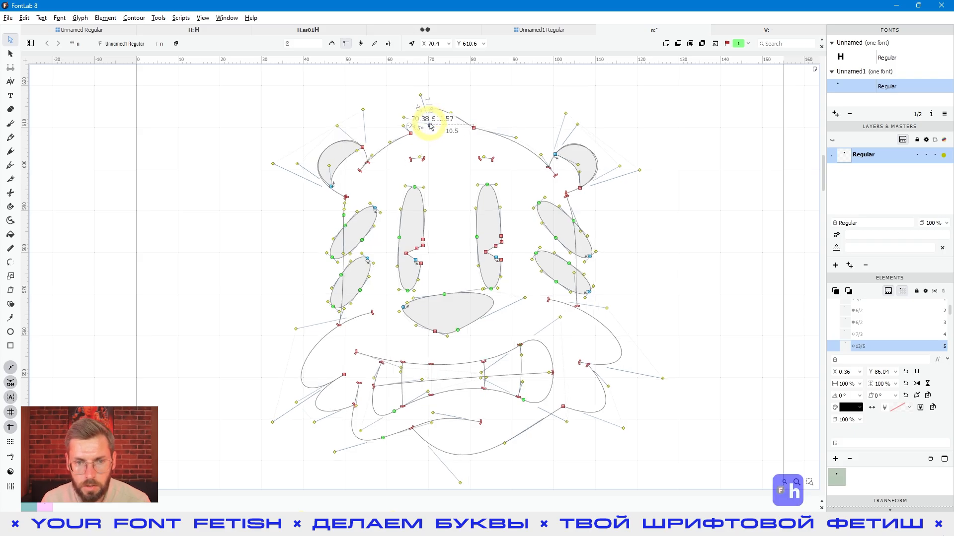
key("h")
key("h")
key("h")
key("h")
key("h")
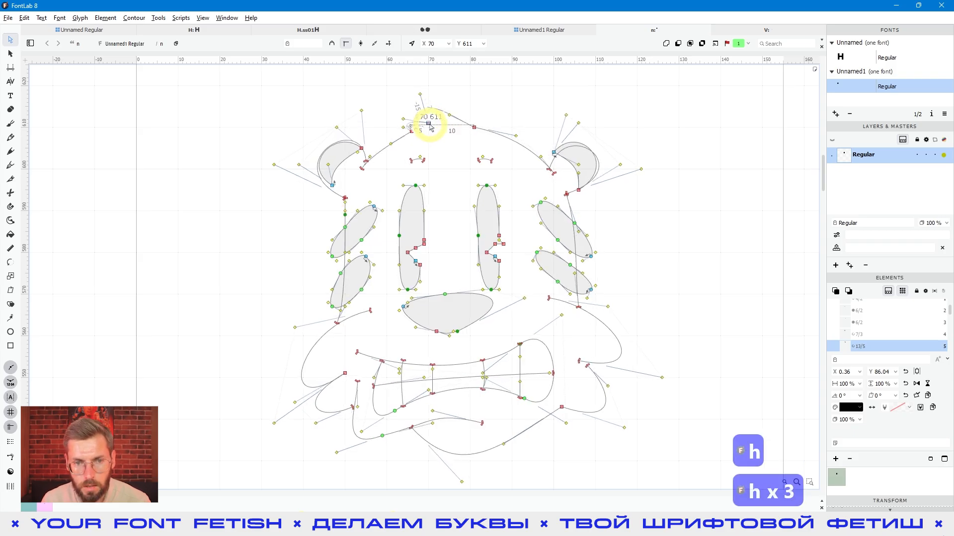
Marquee the whole tiger to examine how much of the unit grid it occupies in the n glyph
key("alt")
scroll(430, 127, "down", 5)
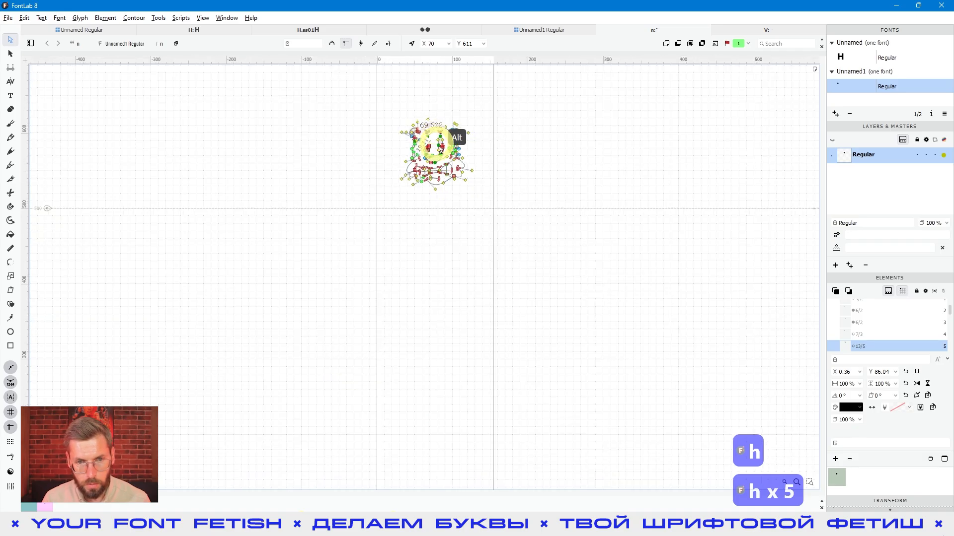
left_click(641, 264)
key("space")
left_click_drag(649, 197, 640, 343)
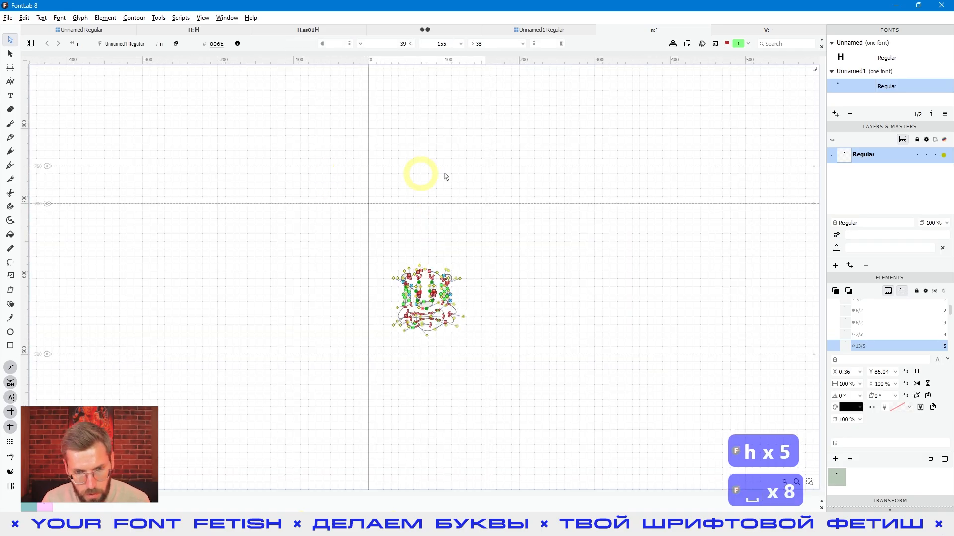
left_click_drag(372, 238, 550, 400)
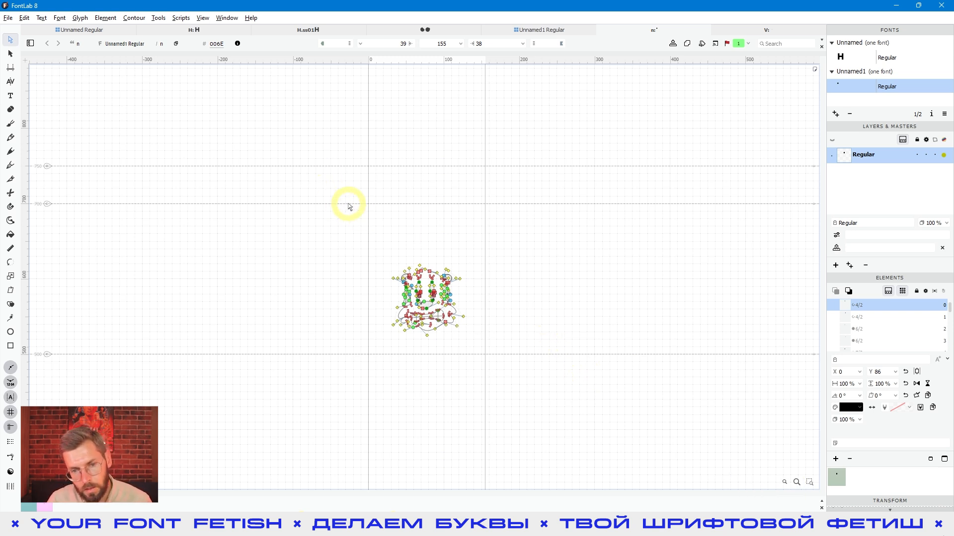
left_click_drag(367, 203, 494, 360)
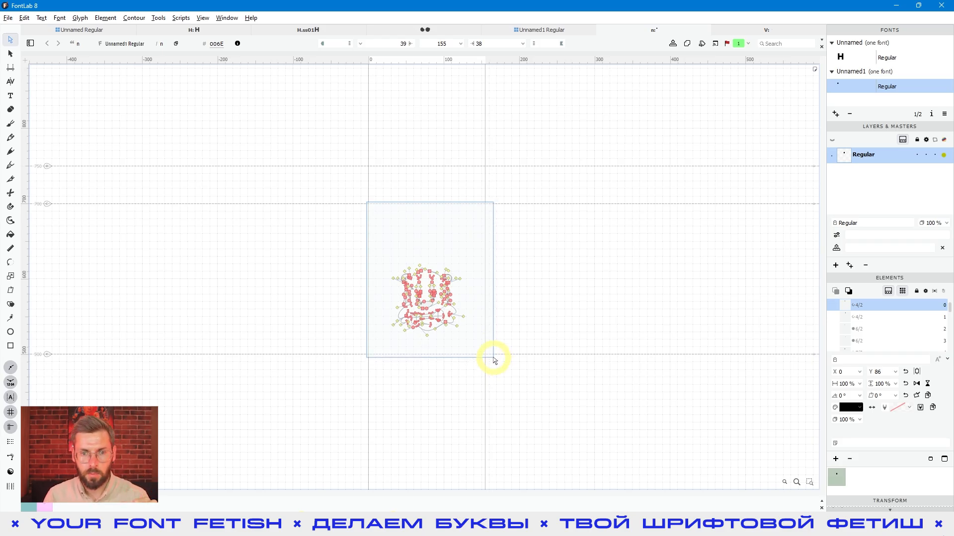
left_click_drag(494, 359, 491, 360)
left_click(509, 360)
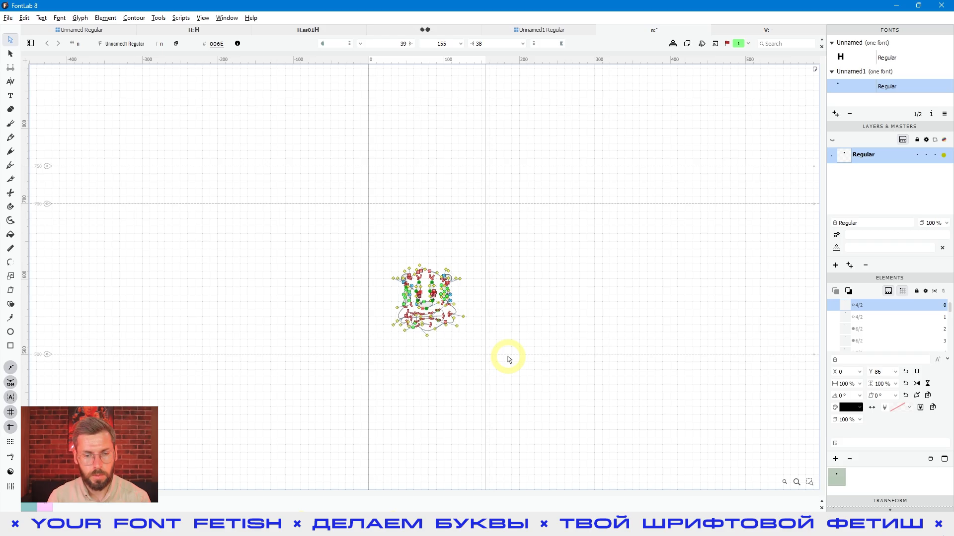
Preview the filled tiger and toggle Preview Rounding repeatedly to compare its rounded and exact outlines
scroll(452, 326, "up", 2)
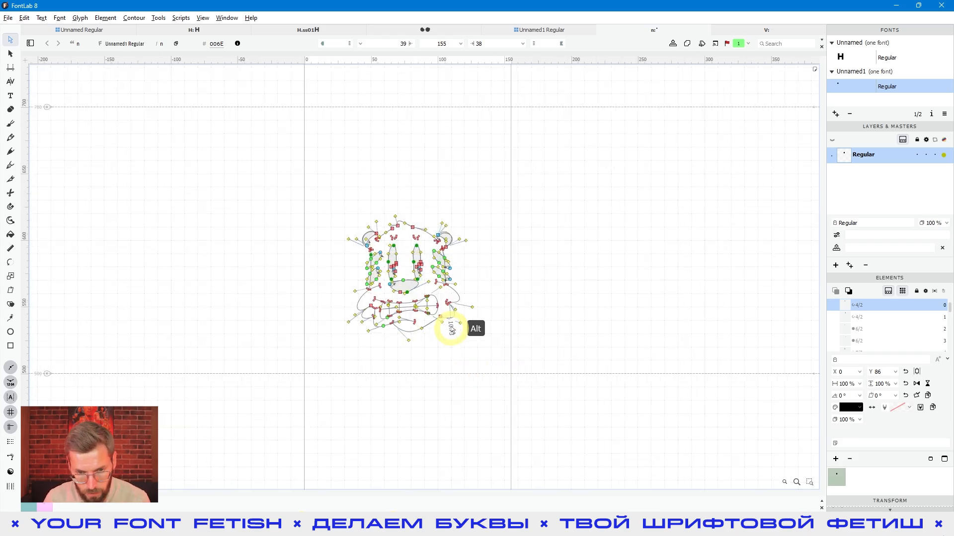
key("space")
left_click_drag(541, 351, 556, 347)
scroll(430, 247, "up", 4)
scroll(430, 248, "down", 2)
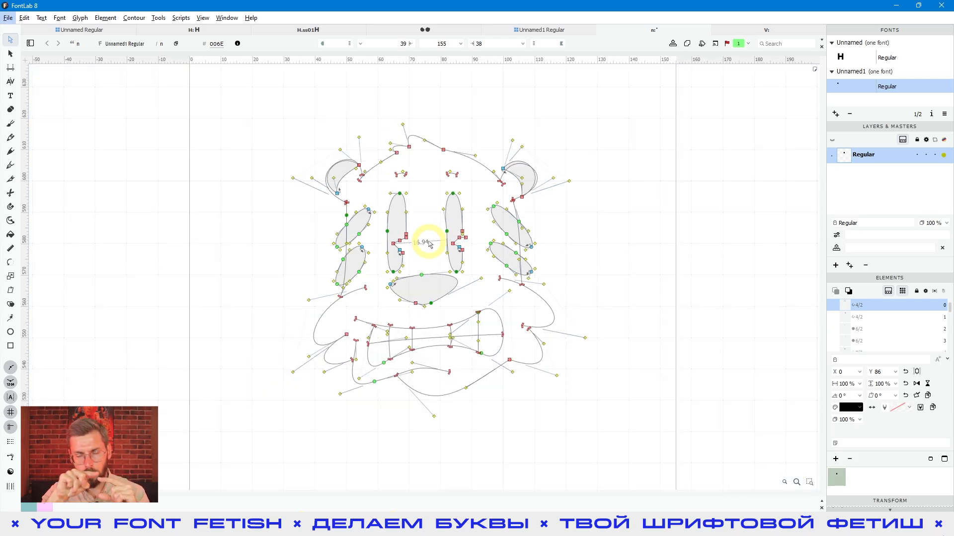
left_click(431, 243)
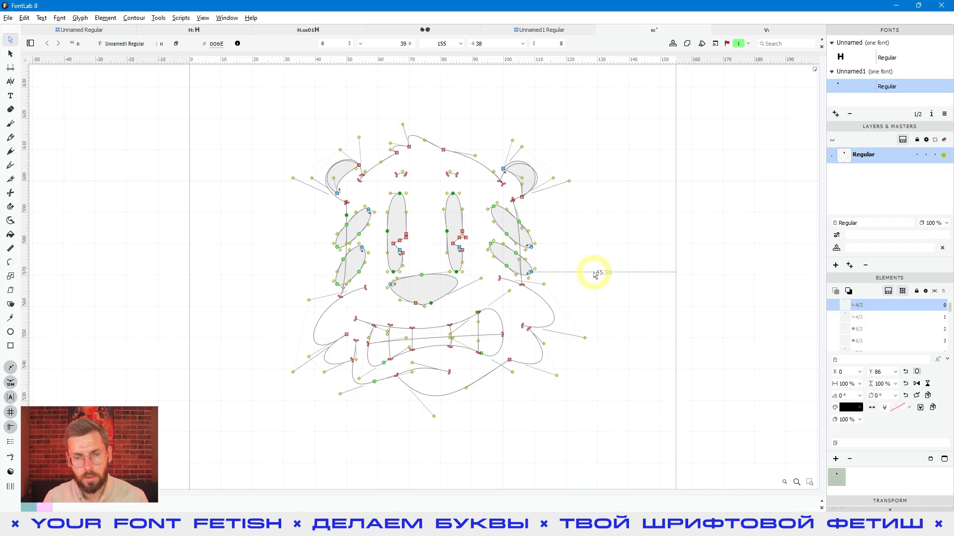
key("space")
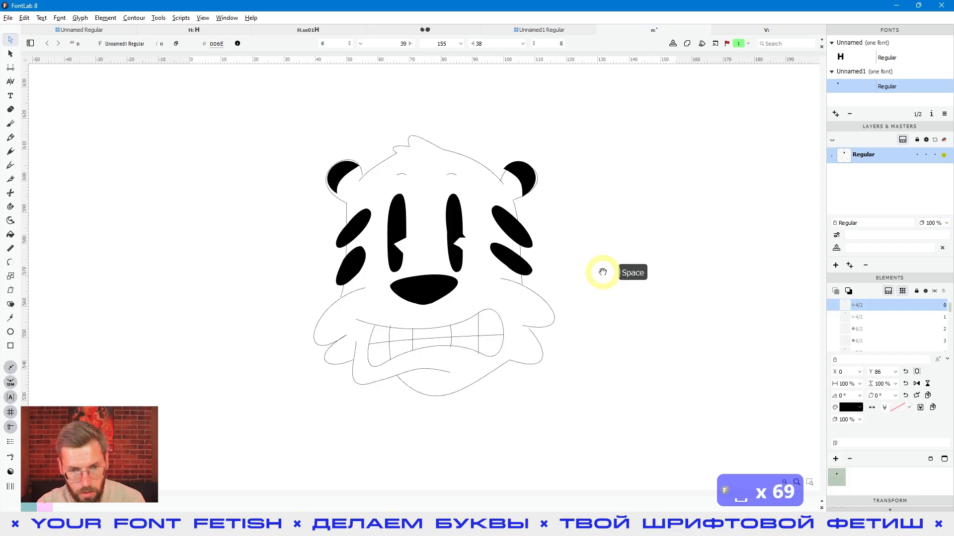
key("h")
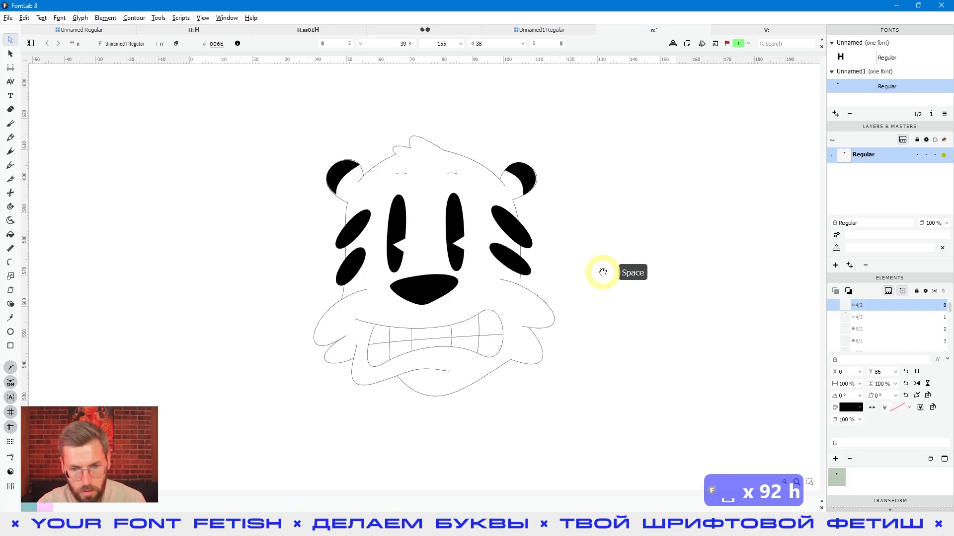
key("h")
key("h")
key("h")
key("h")
key("h")
key("h")
key("h")
key("h")
key("h")
key("h")
key("h")
key("h")
key("h")
key("h")
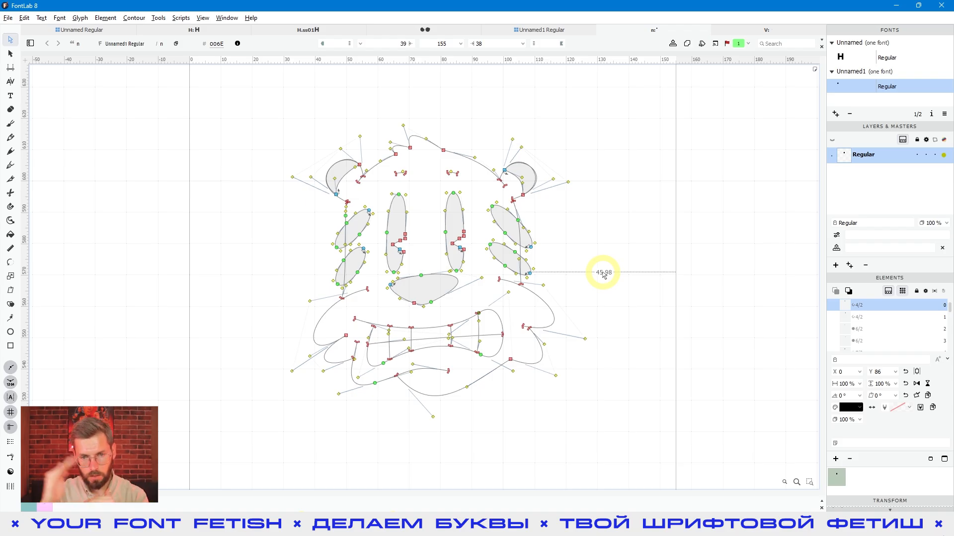
Compare rounded and exact contours where the tiger's right ear meets the head, toggling Preview Rounding
scroll(604, 275, "up", 4)
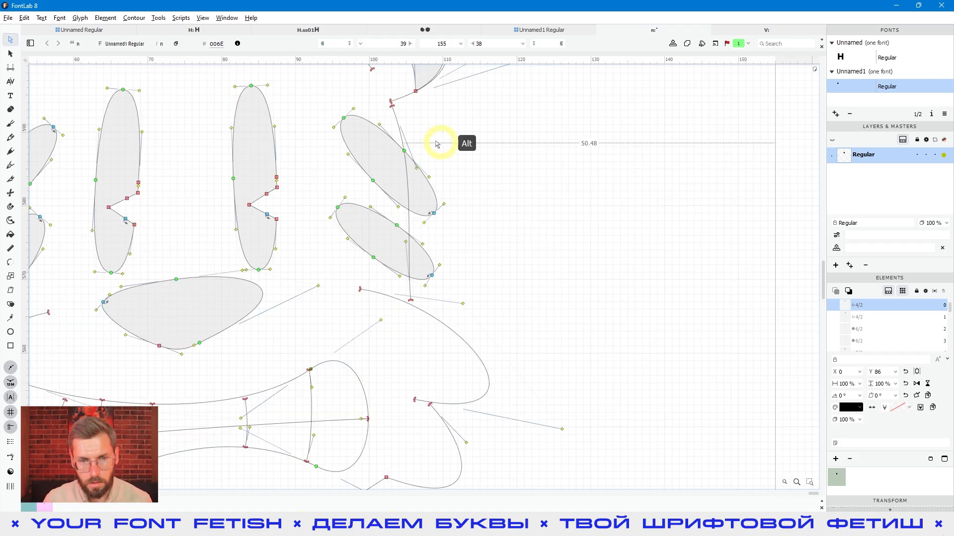
scroll(435, 147, "up", 5)
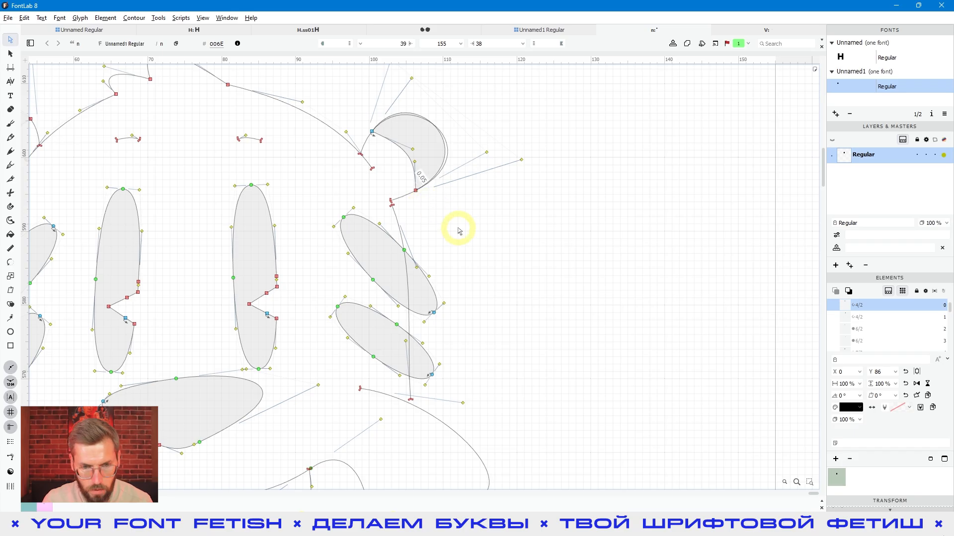
key("h")
key("h")
key("h")
scroll(407, 189, "up", 5)
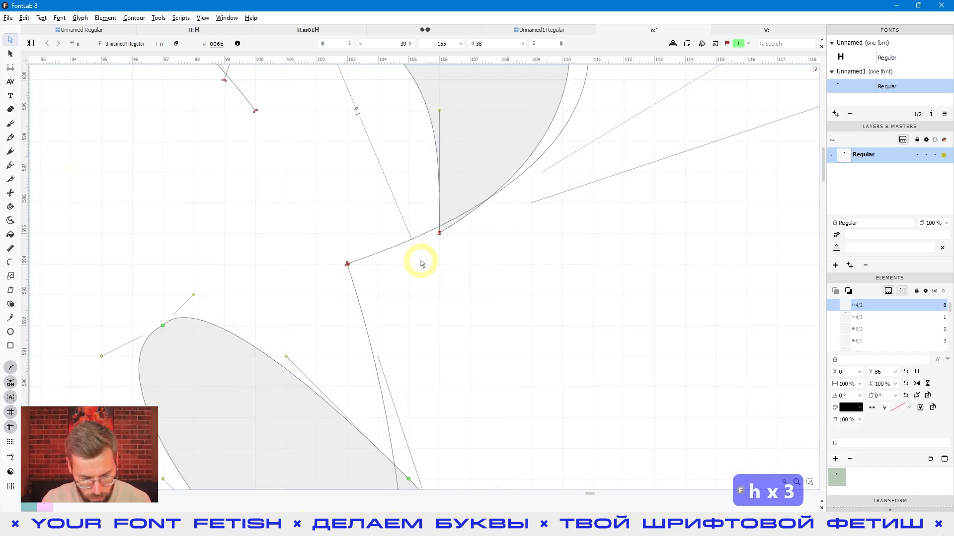
key("h")
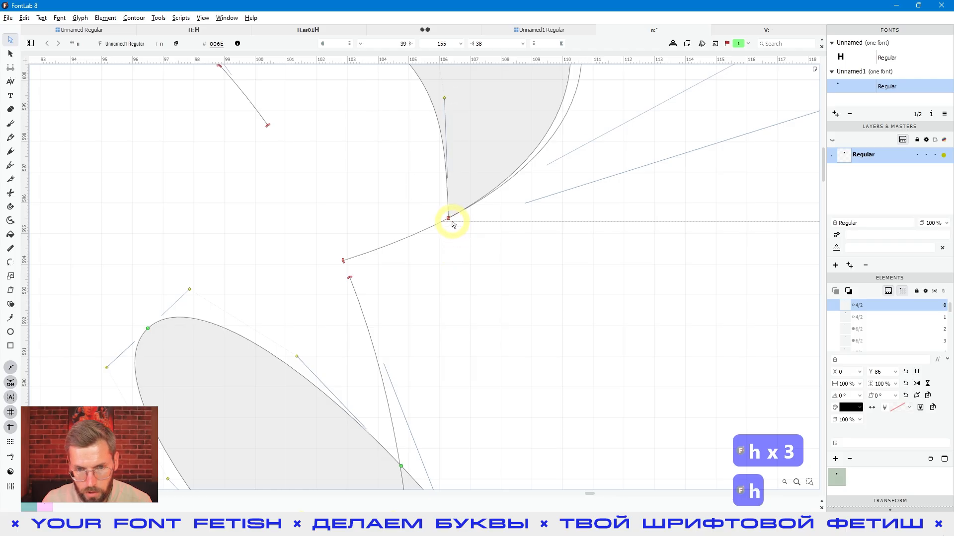
Toggle Preview Rounding repeatedly to compare node positions at the right ear's lower tip and the adjoining head line's endpoint
key("h")
key("h")
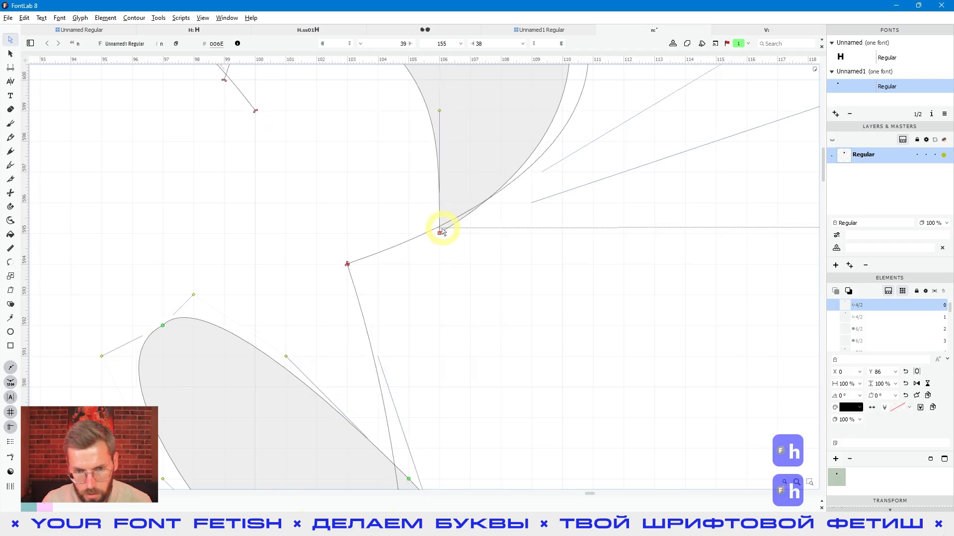
key("h")
key("h")
key("h")
key("h")
key("h")
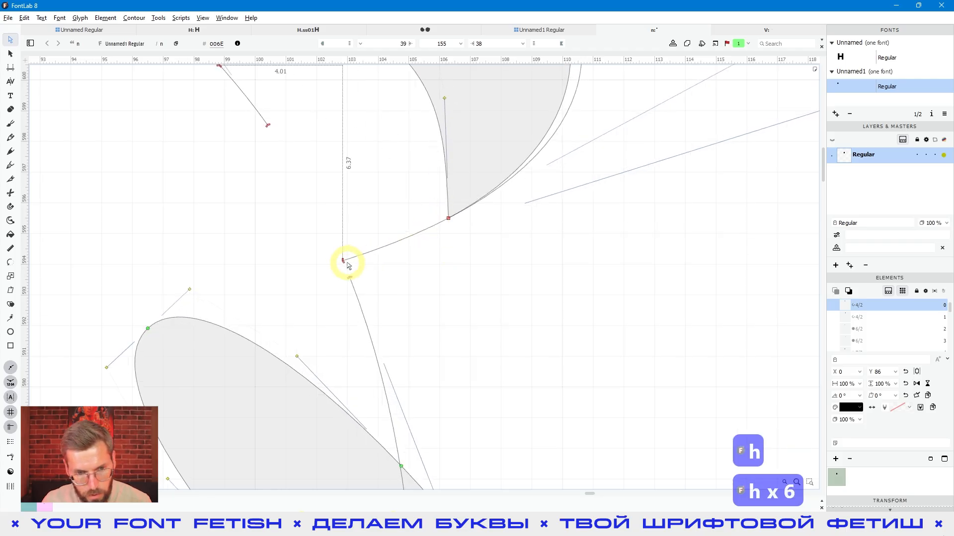
Compare the rounded and exact shapes at the upper end of the cheek stripe below the right ear, toggling Preview Rounding
key("h")
key("h")
key("h")
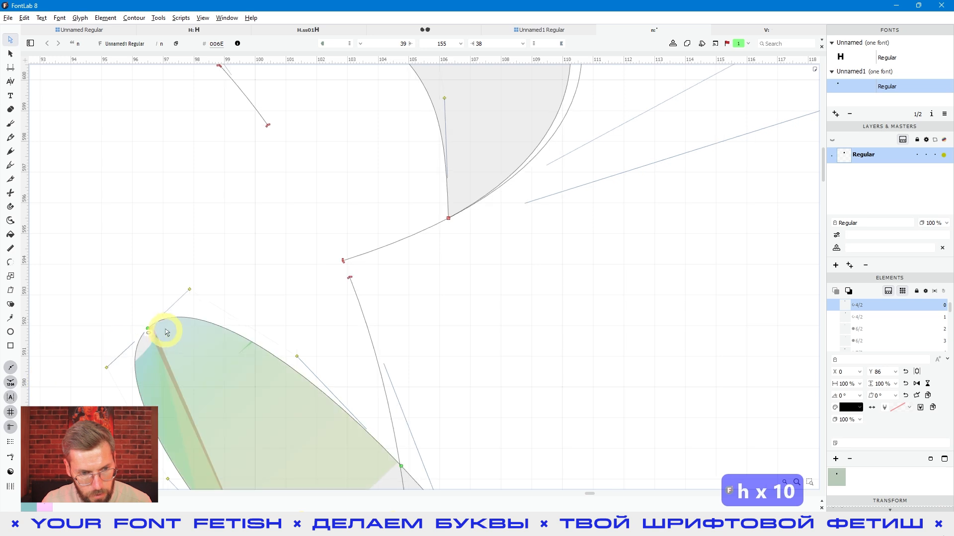
key("h")
key("h")
key("h")
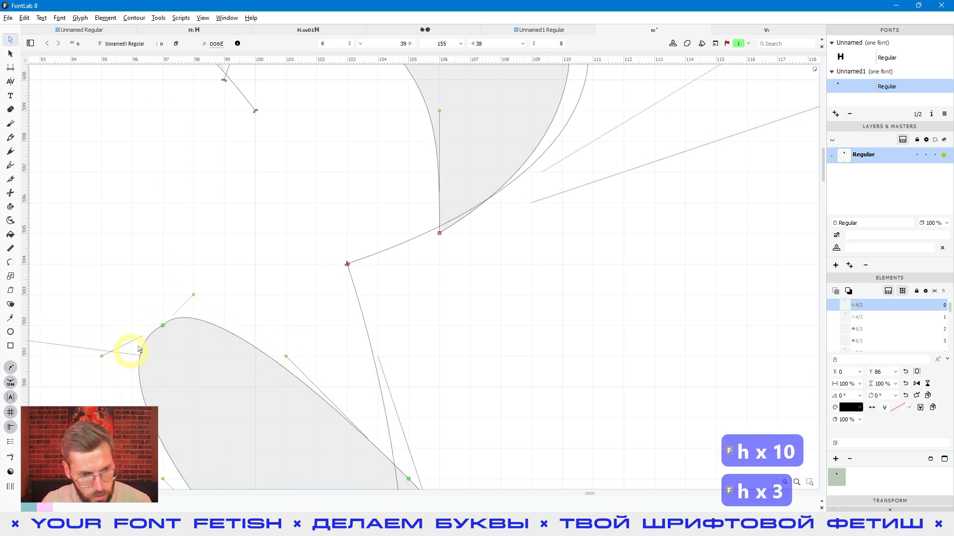
key("h")
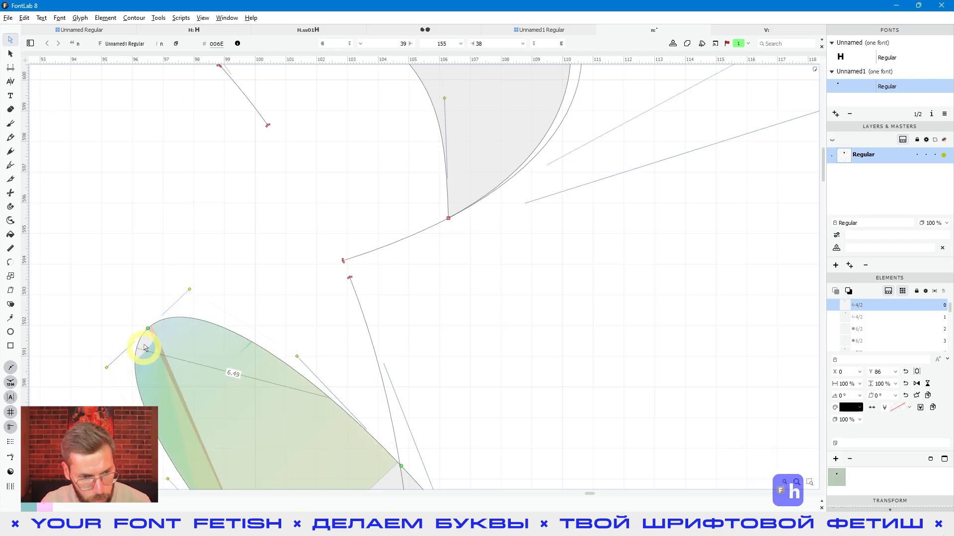
key("h")
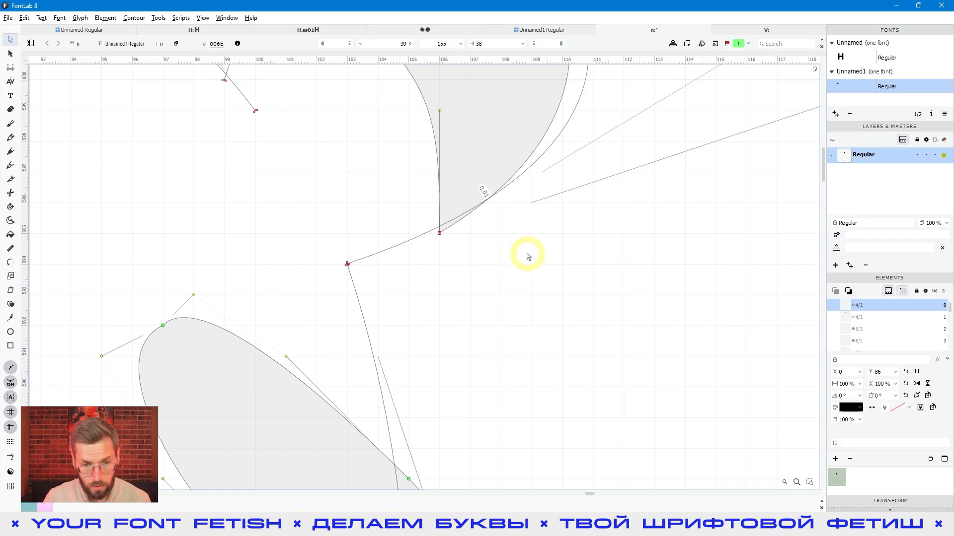
View the whole tiger as a filled preview and as nodes, toggling Preview Rounding to compare overall shapes
scroll(546, 218, "down", 6)
scroll(546, 222, "down", 2)
key("space")
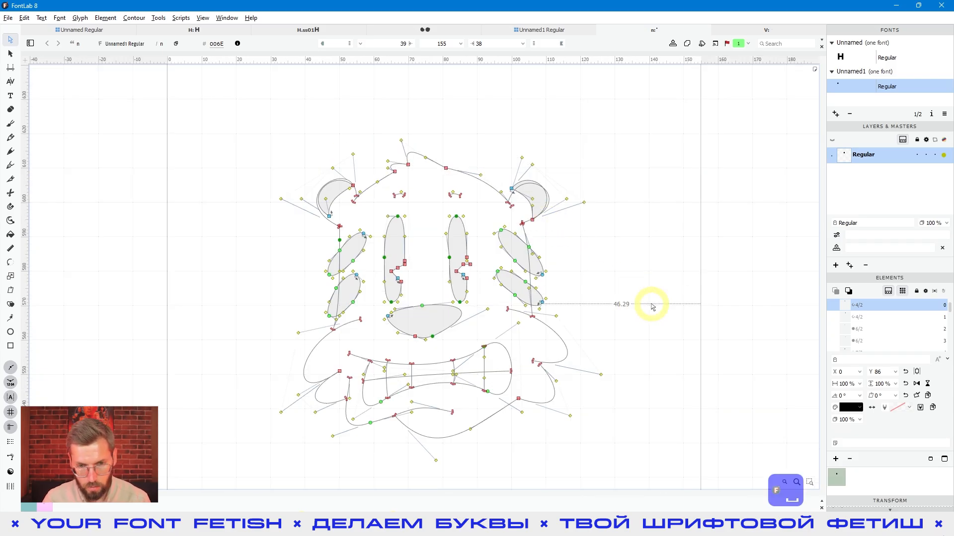
key("h")
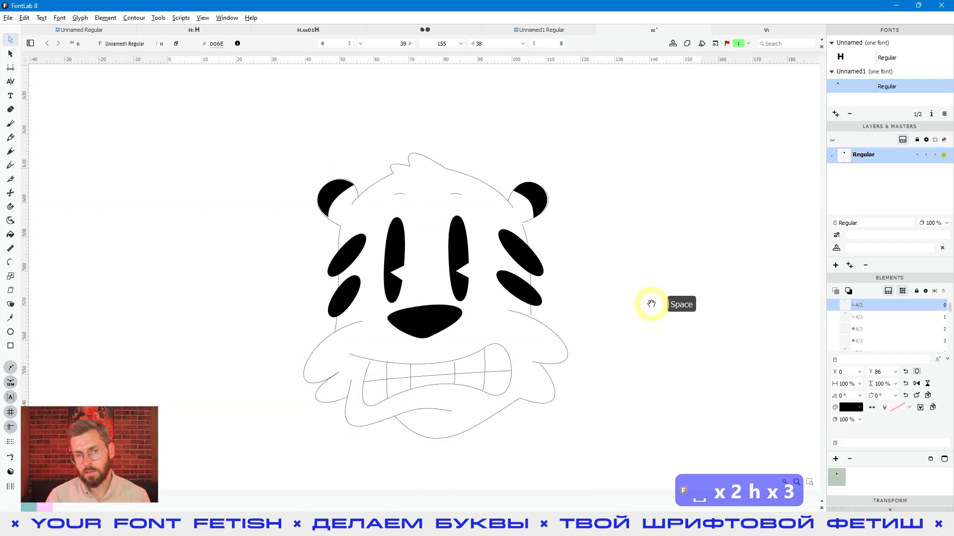
key("h")
key("h")
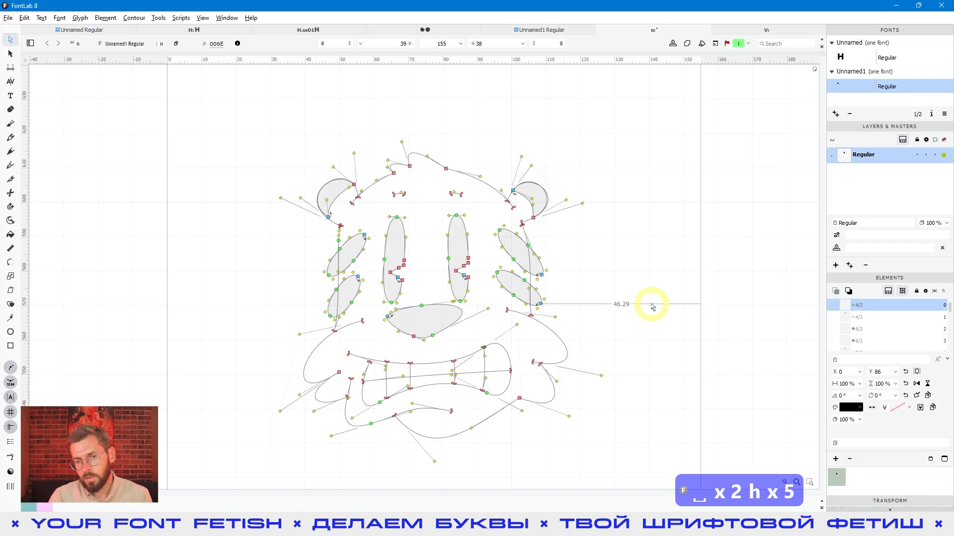
key("space")
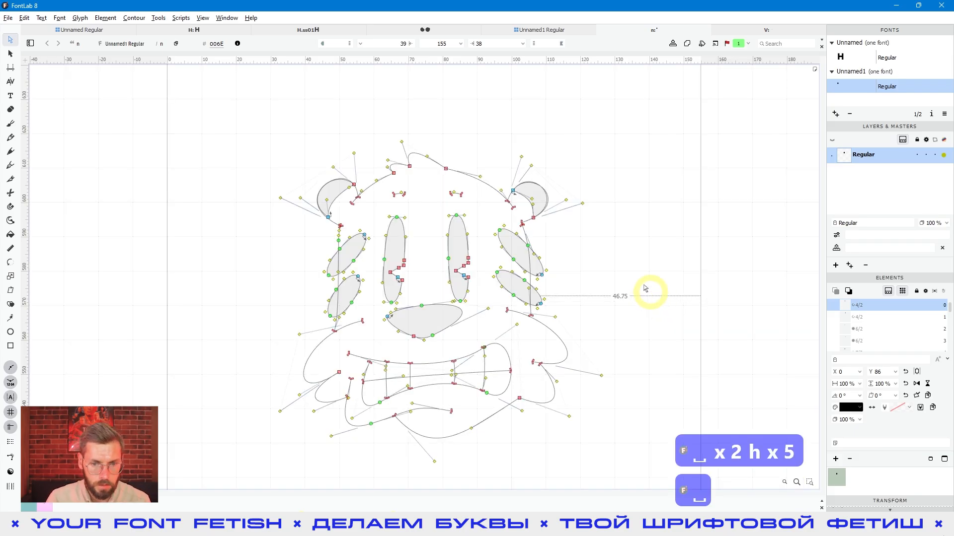
Preview the filled tiger at a smaller zoom level to check how the rounded drawing reads at reduced size
scroll(621, 265, "down", 3)
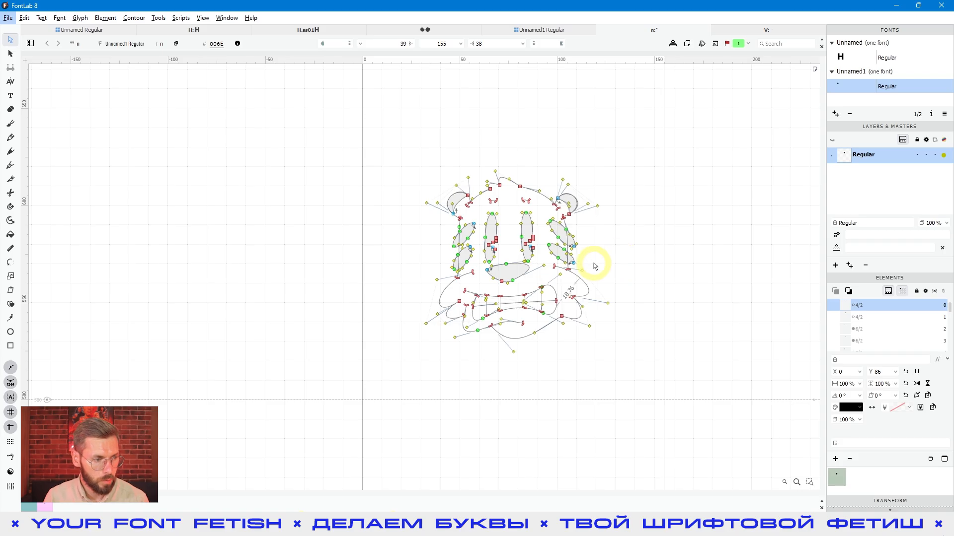
scroll(566, 260, "up", 2)
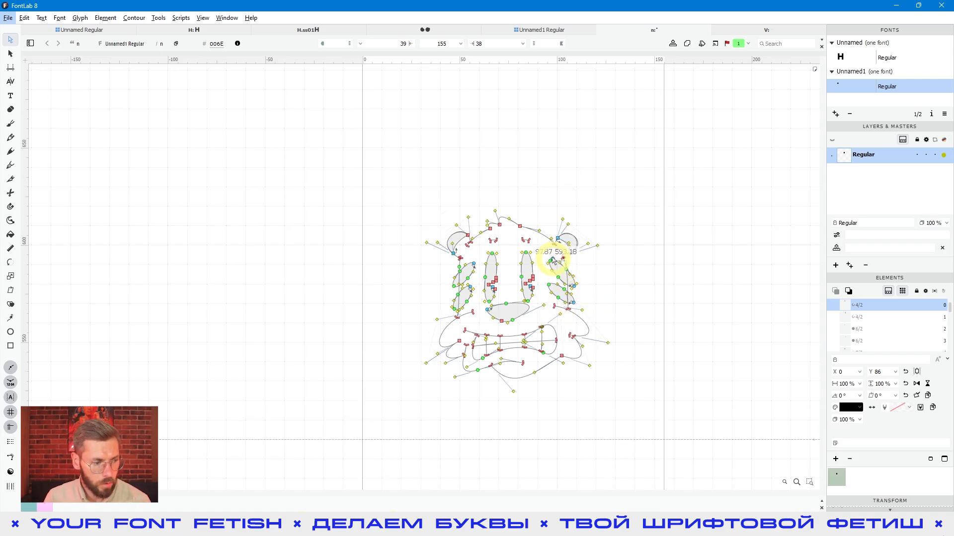
scroll(526, 243, "down", 1)
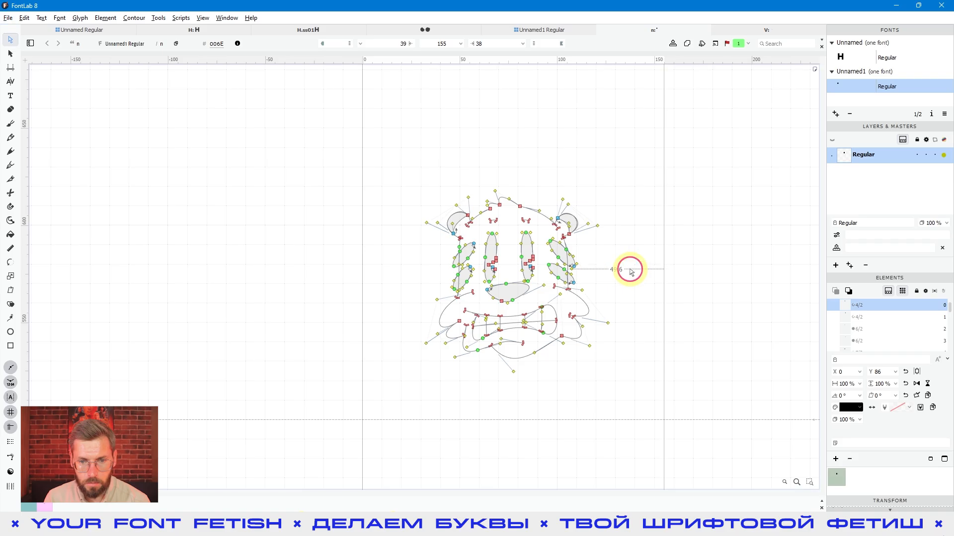
key("space")
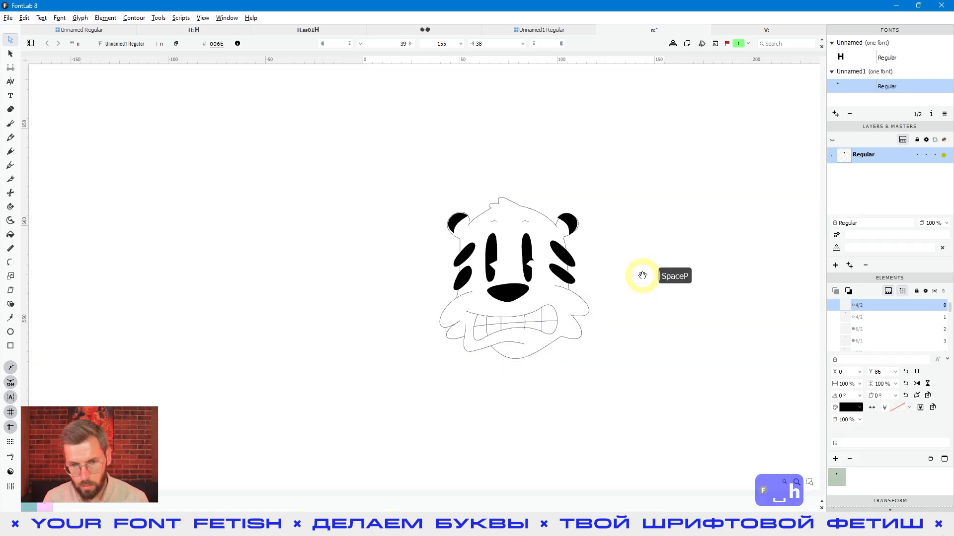
key("space")
key("space")
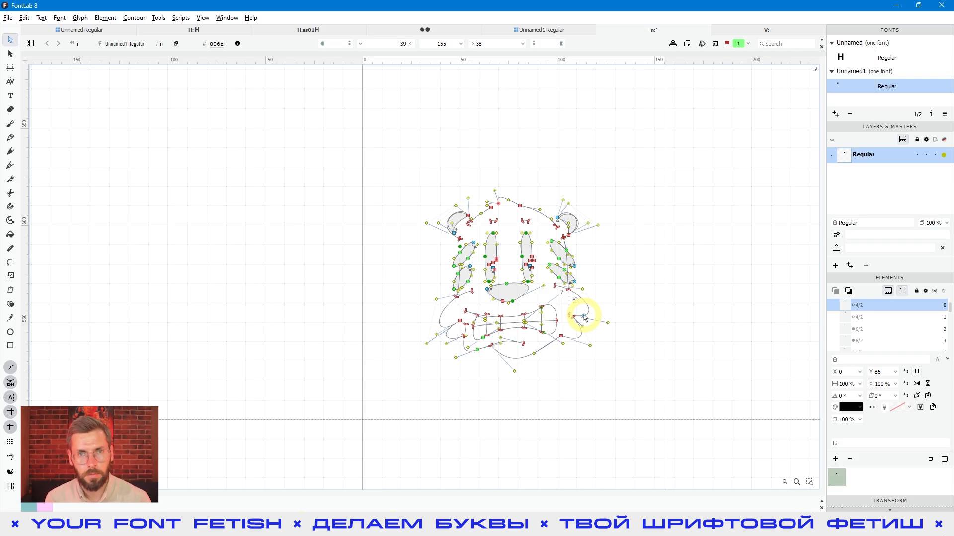
scroll(532, 407, "down", 3)
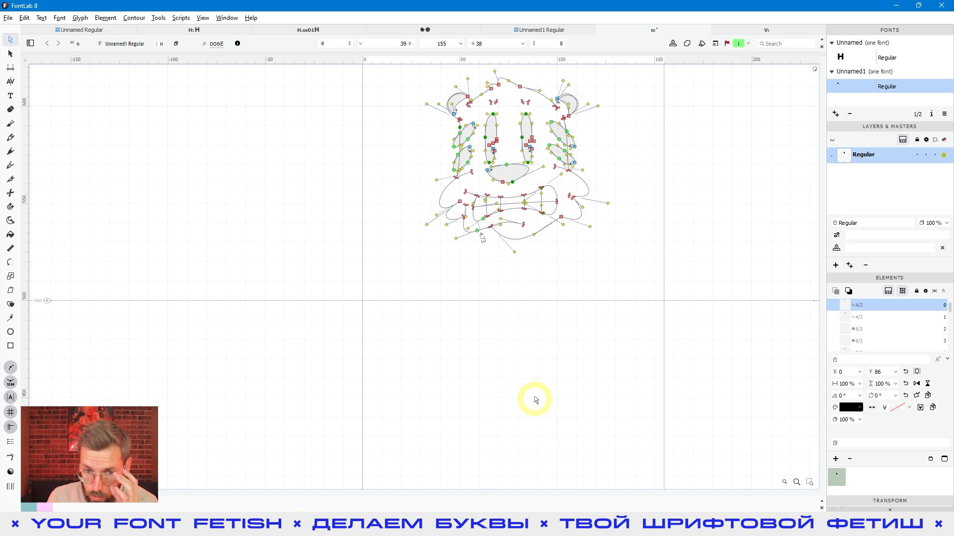
scroll(538, 373, "up", 2)
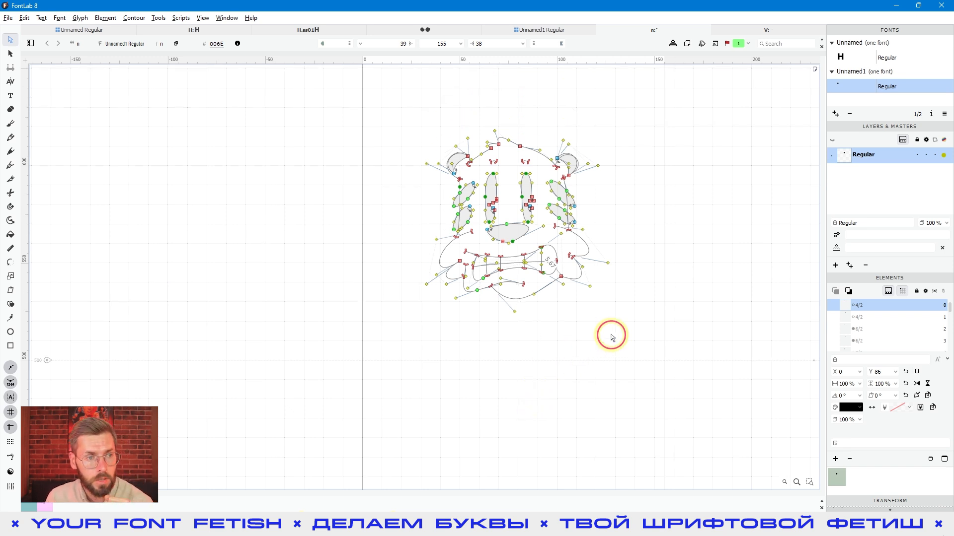
Close the Preferences dialog unchanged and move the n glyph's left sidebearing line to give a sidebearing of -51
left_click(24, 18)
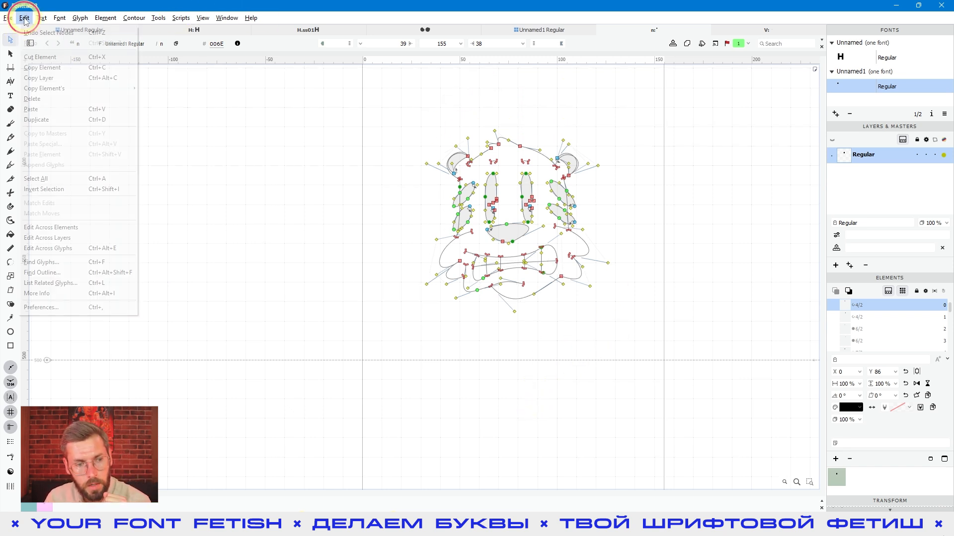
left_click(65, 307)
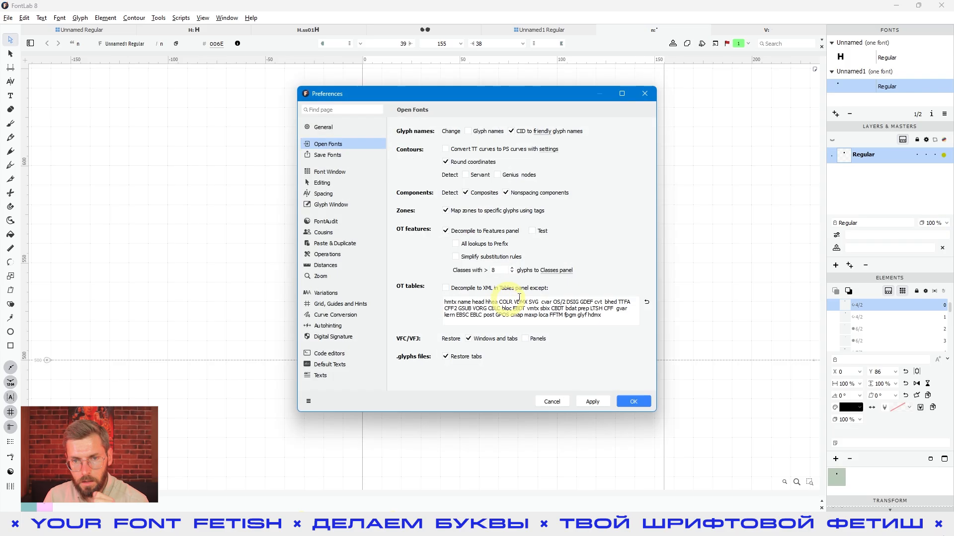
left_click_drag(538, 99, 559, 109)
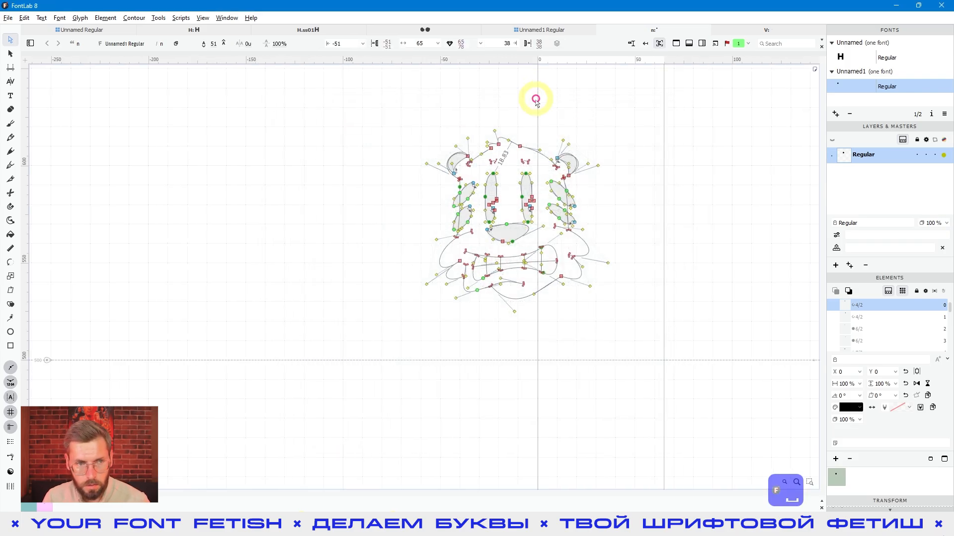
In the Paste & Duplicate preferences, try keeping stroke and colors as color elements for vector artwork, and restore monochrome contours
left_click(24, 18)
left_click(82, 312)
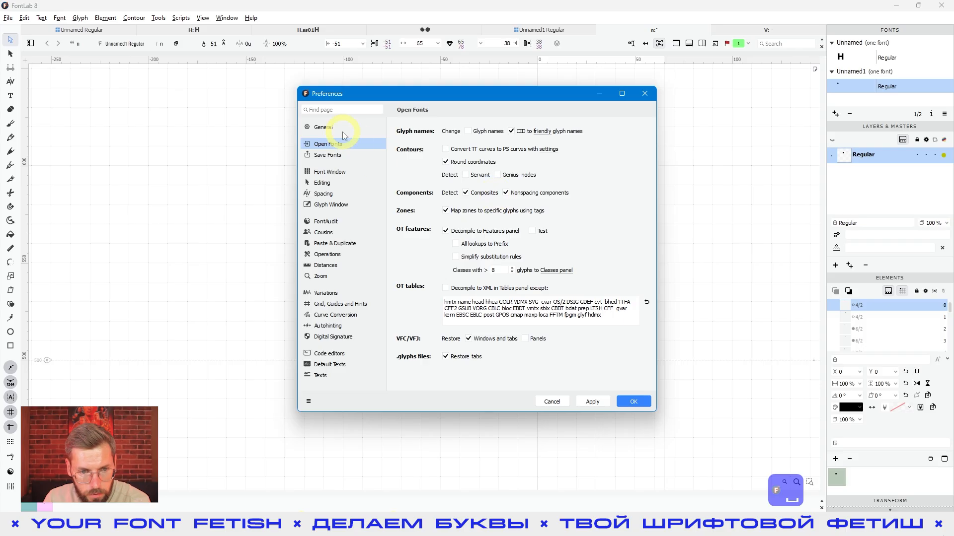
left_click(321, 246)
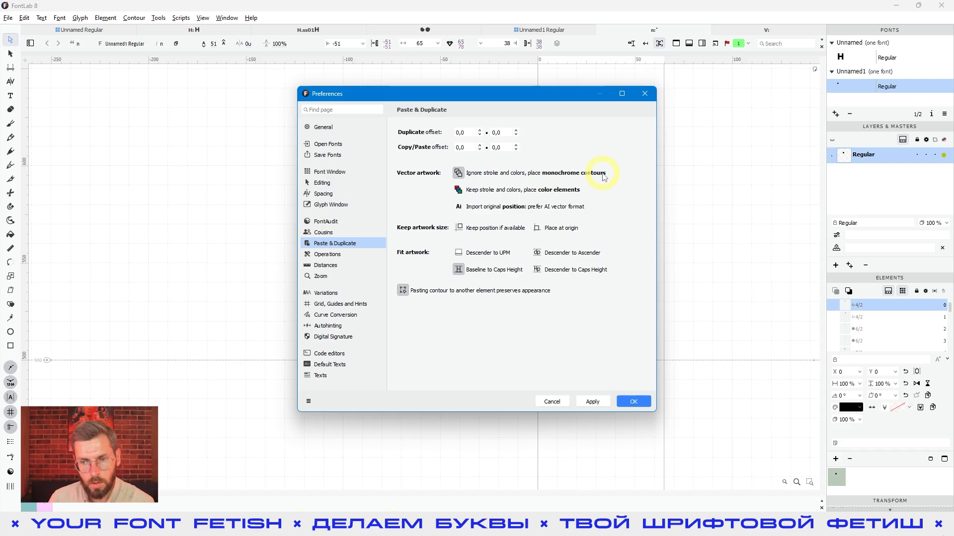
left_click(470, 191)
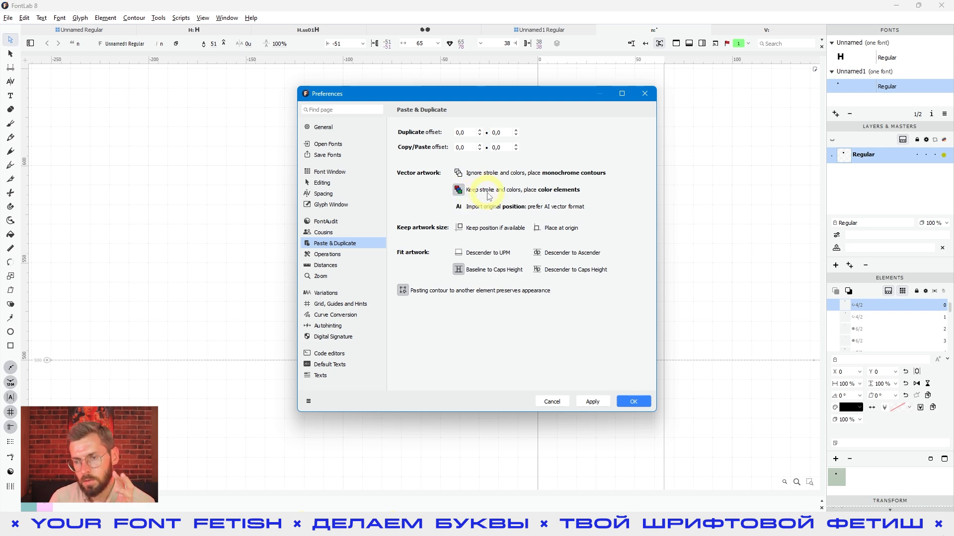
left_click(485, 173)
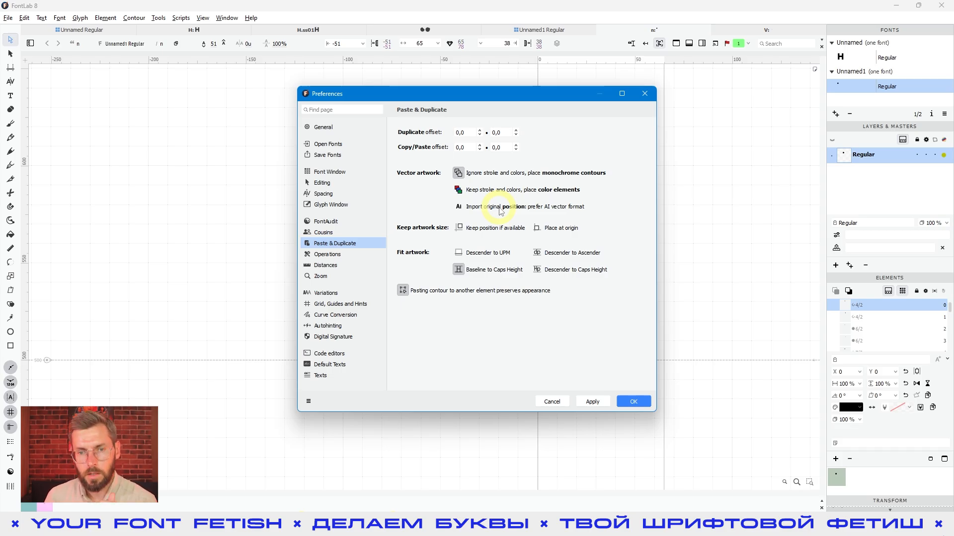
left_click(456, 132)
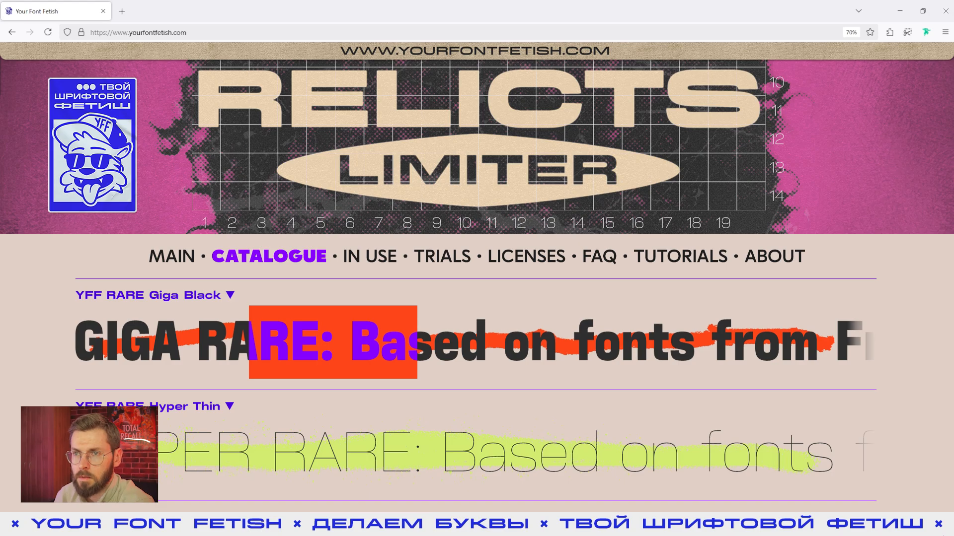
Switch to Telegram, browse the Your Font Fetish channel and its FontLab community chat, and return to FontLab
key("alt+Tab")
scroll(626, 213, "down", 10)
scroll(625, 214, "down", 15)
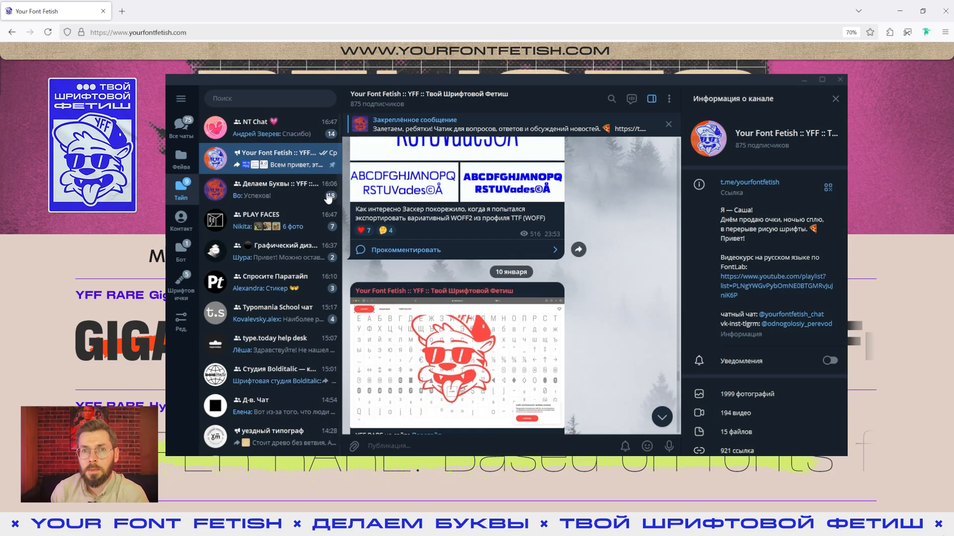
left_click(328, 199)
scroll(605, 216, "down", 5)
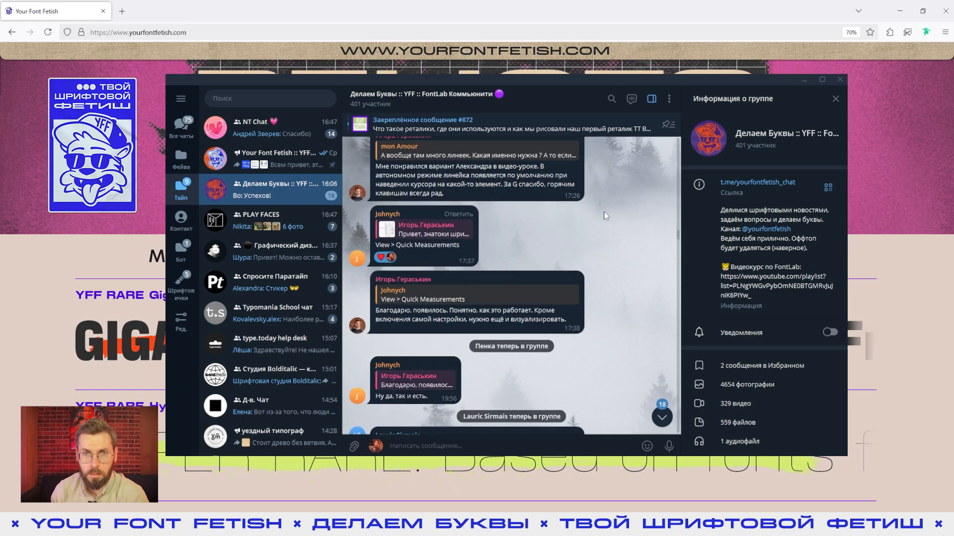
scroll(605, 216, "down", 3)
key("alt+Tab")
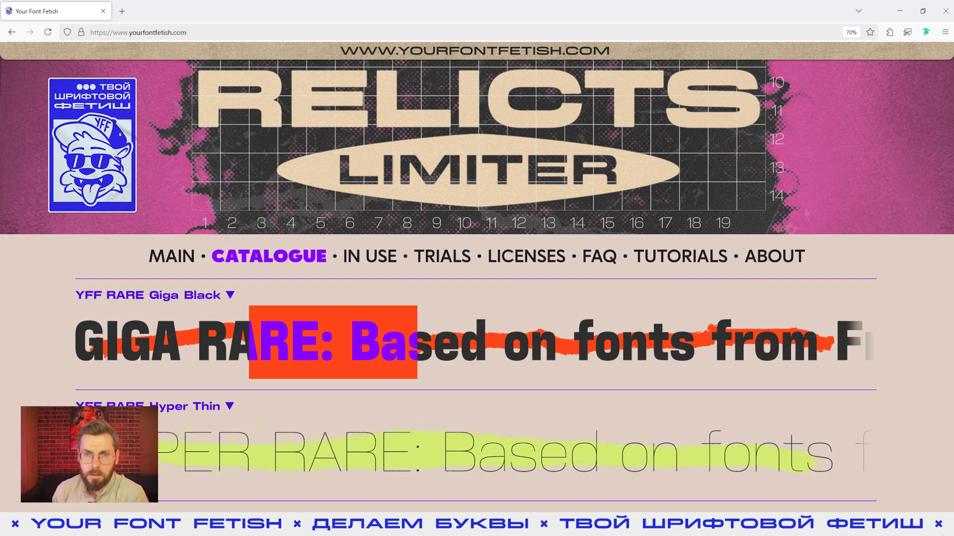
key("alt+Tab")
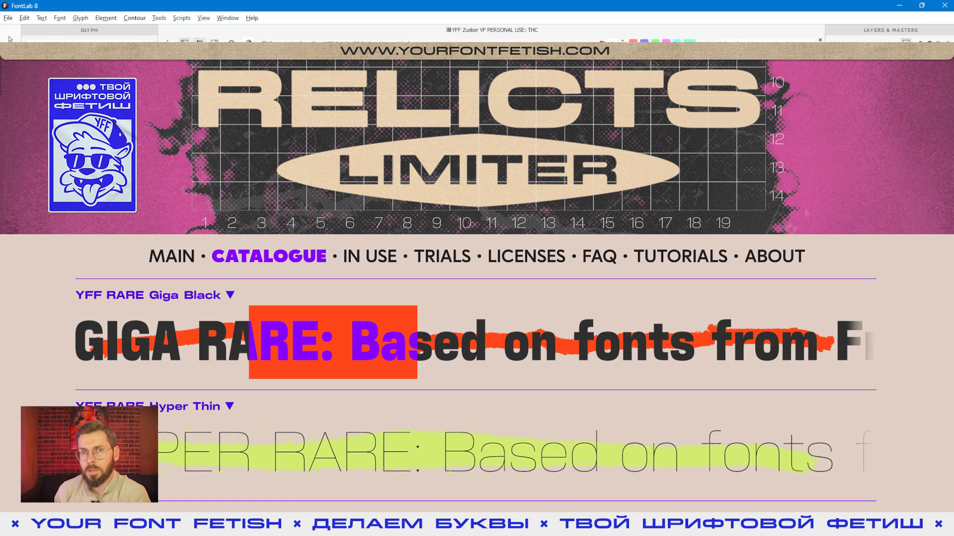